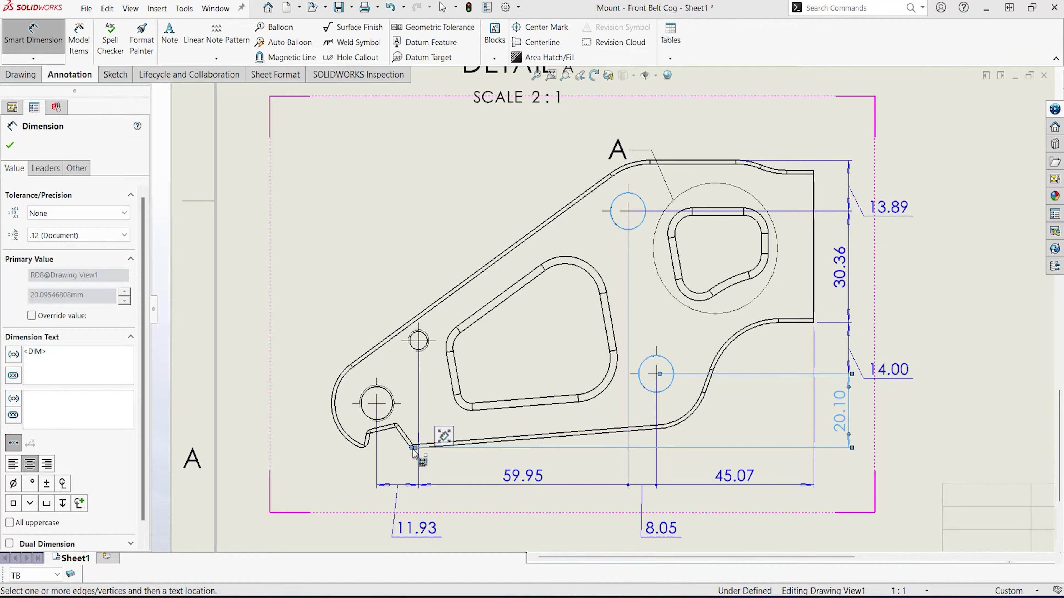
Step: Override the horizontal dimension from the lower blue hole to the part's vertical end edge with the value 45
key(Escape)
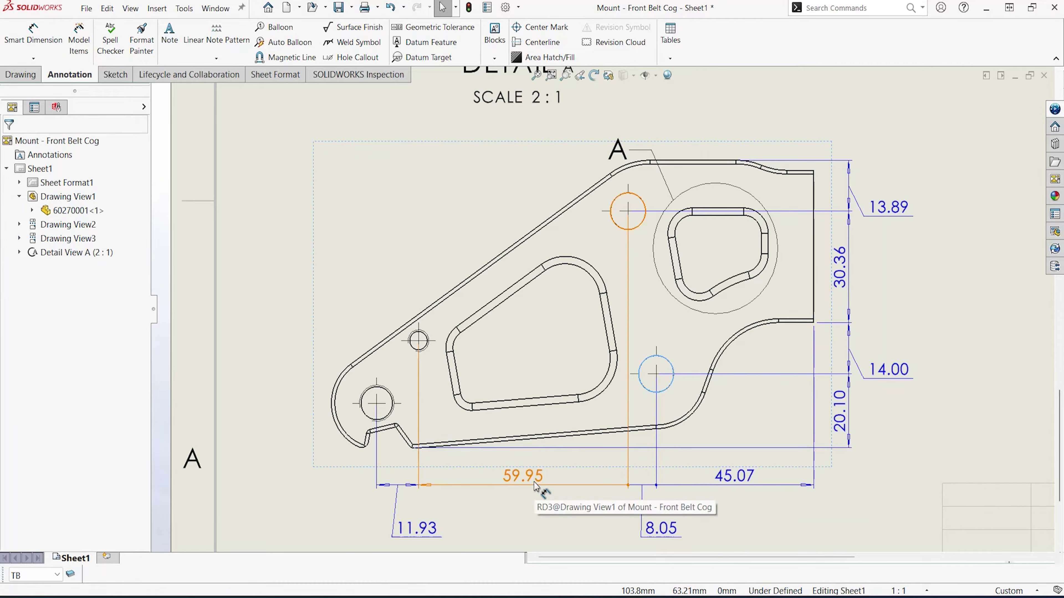
click(748, 478)
click(32, 315)
drag(50, 341, 20, 342)
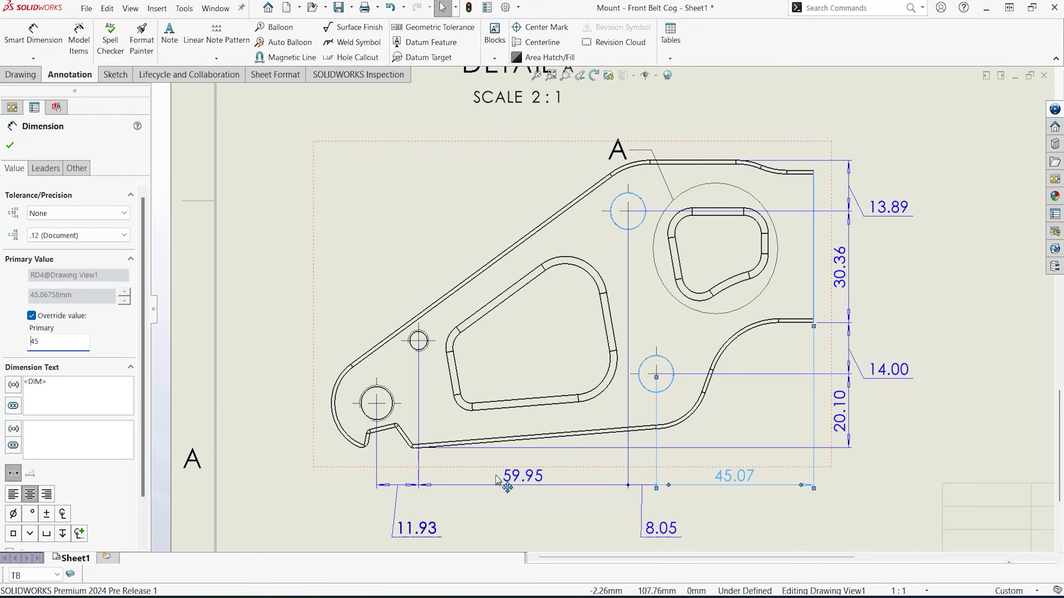
Step: Override the horizontal dimension between the small hole and the upper blue hole with the value 60
click(509, 481)
click(36, 317)
drag(56, 340, 5, 333)
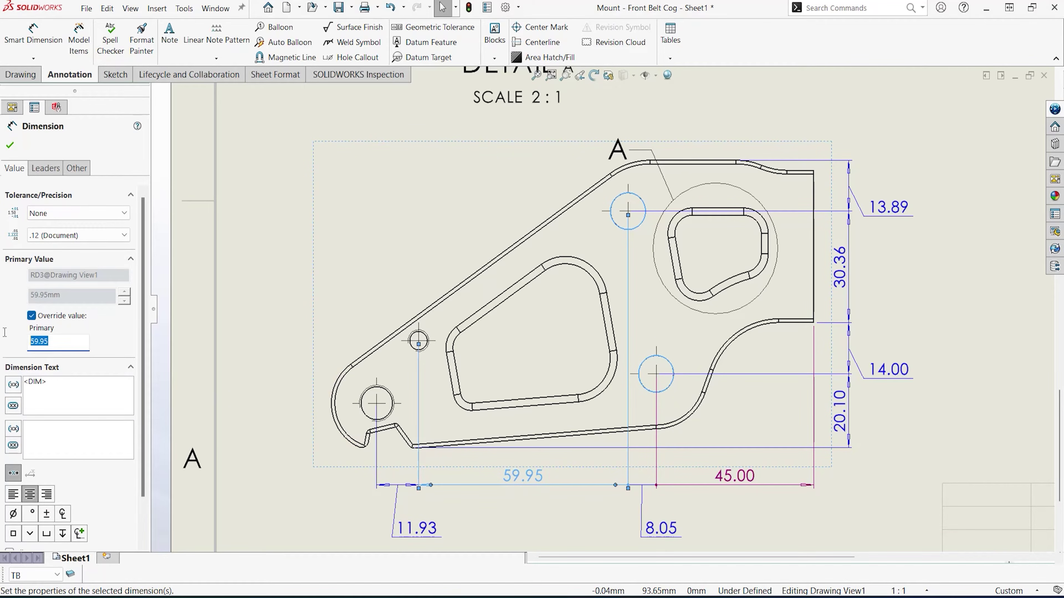
click(486, 519)
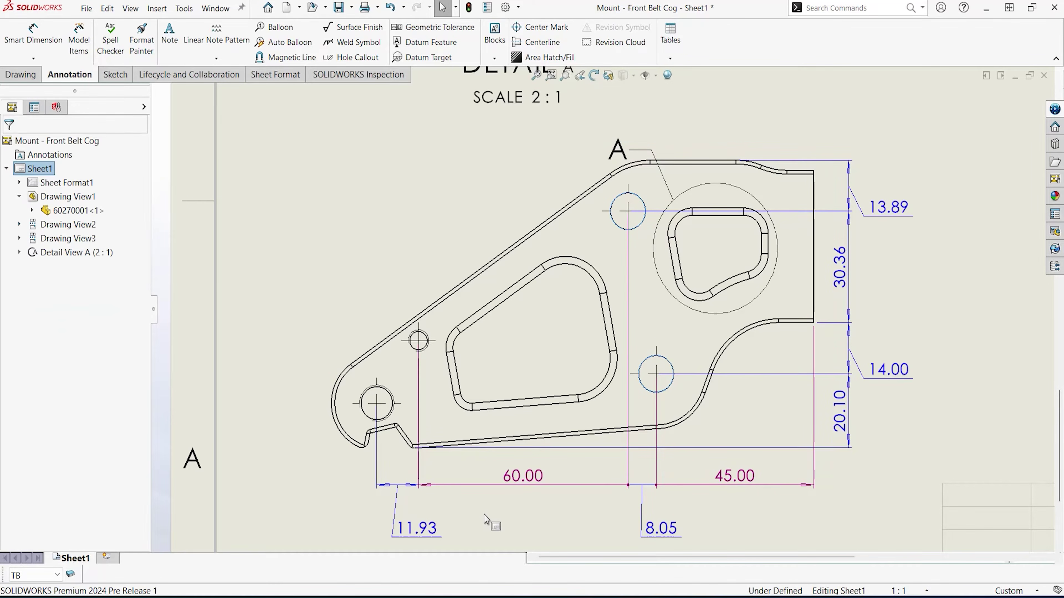
Step: Search the options for "overridd" and open the document setting that highlights overridden dimensions in a different color
click(506, 8)
text(overridd)
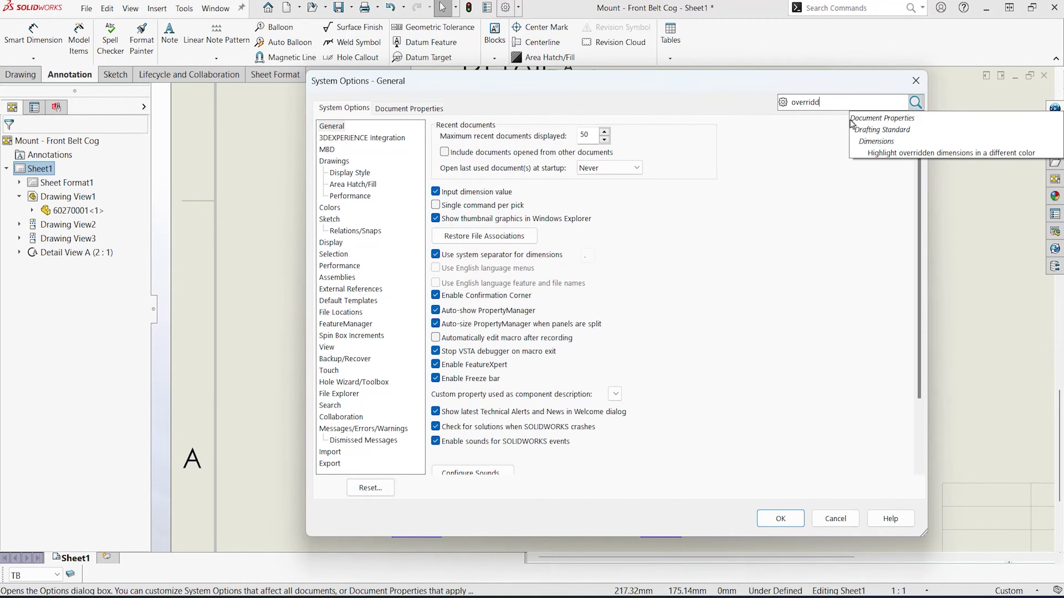
click(889, 134)
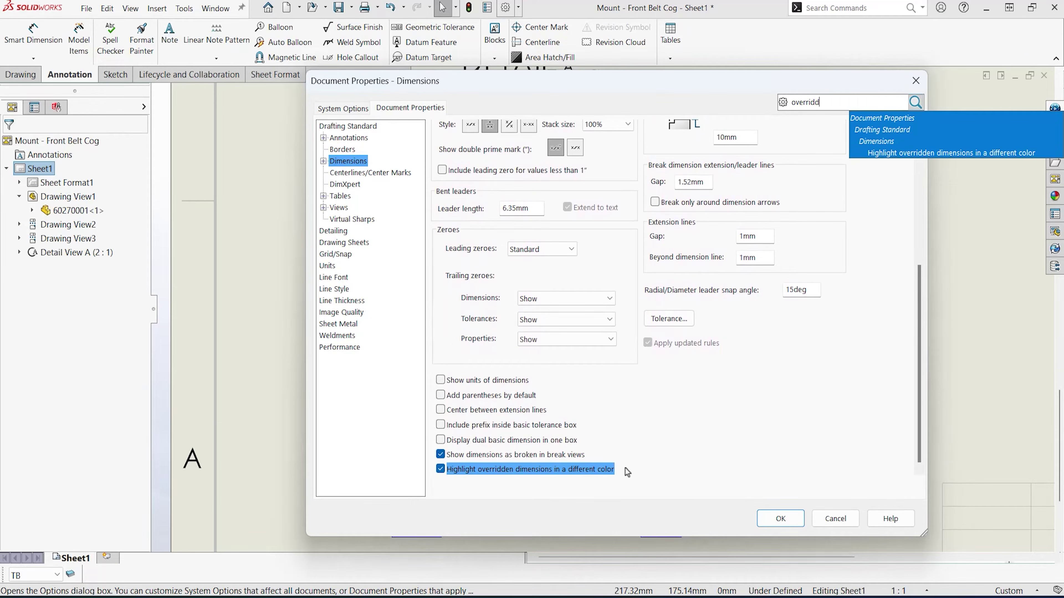
Step: Examine the color assigned to "Drawings, Overriden Dimensions" in the system color scheme
click(351, 109)
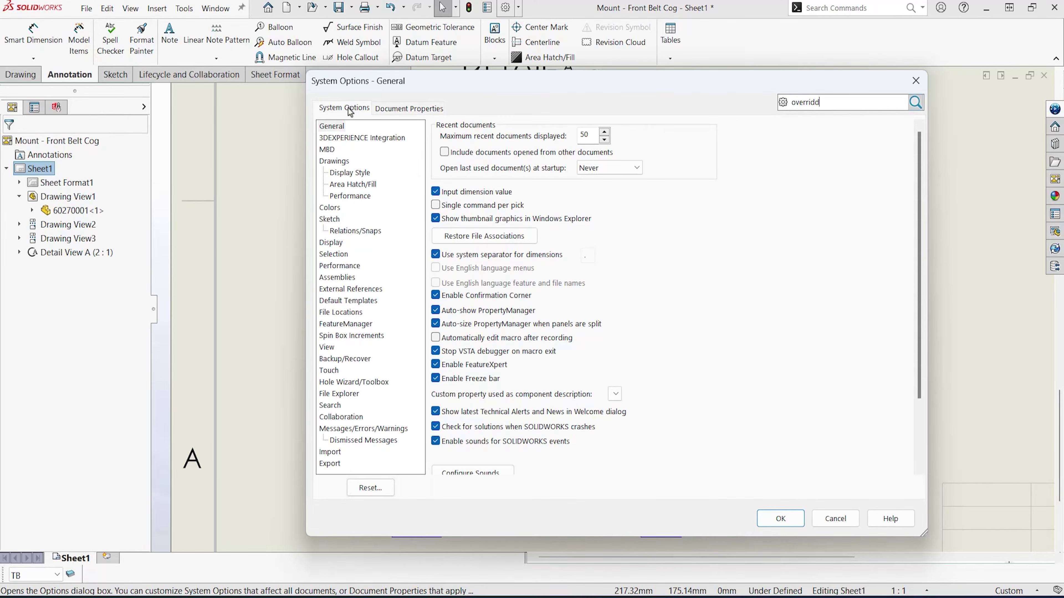
click(331, 208)
drag(651, 250, 650, 270)
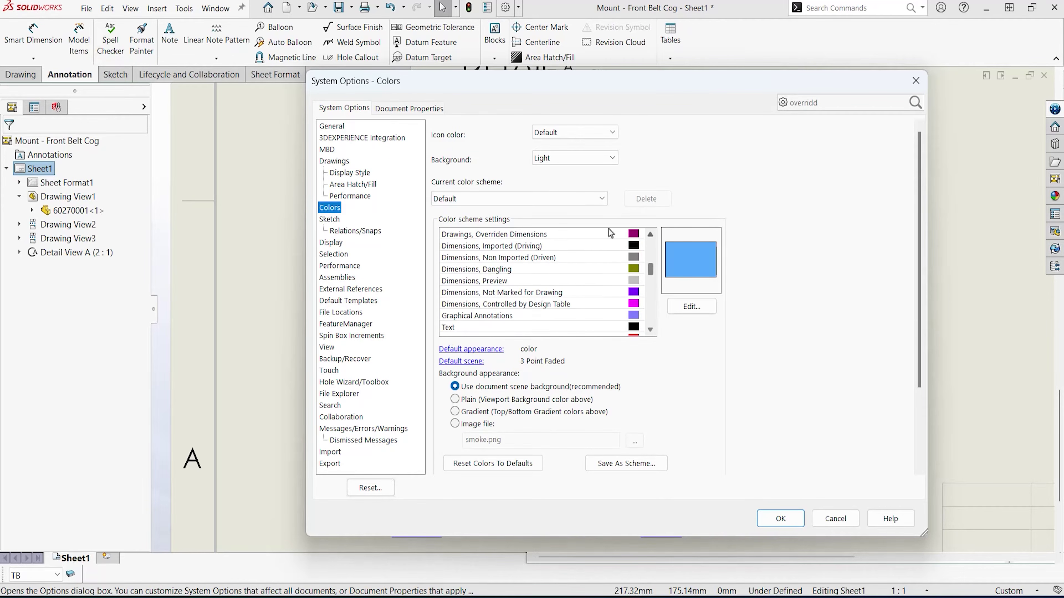
click(581, 235)
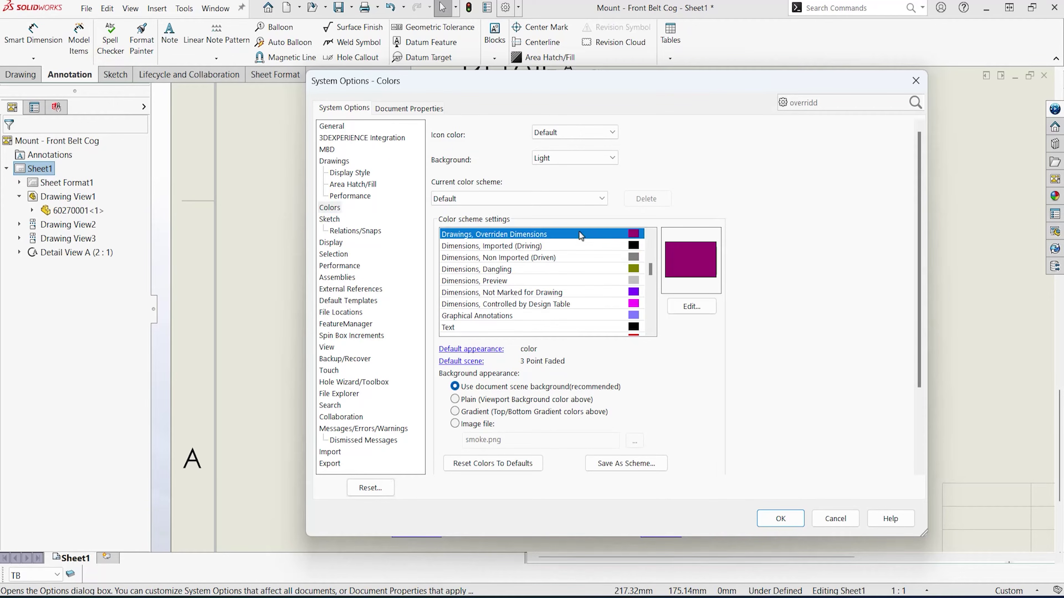
click(779, 518)
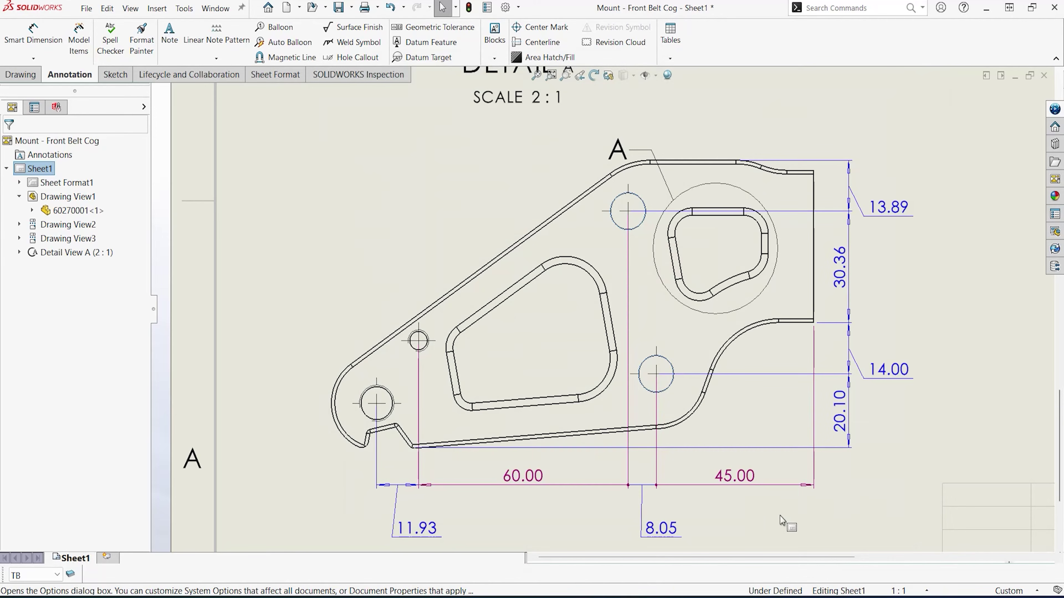
Step: Restore the original values of the two overridden horizontal dimensions below the view
click(736, 479)
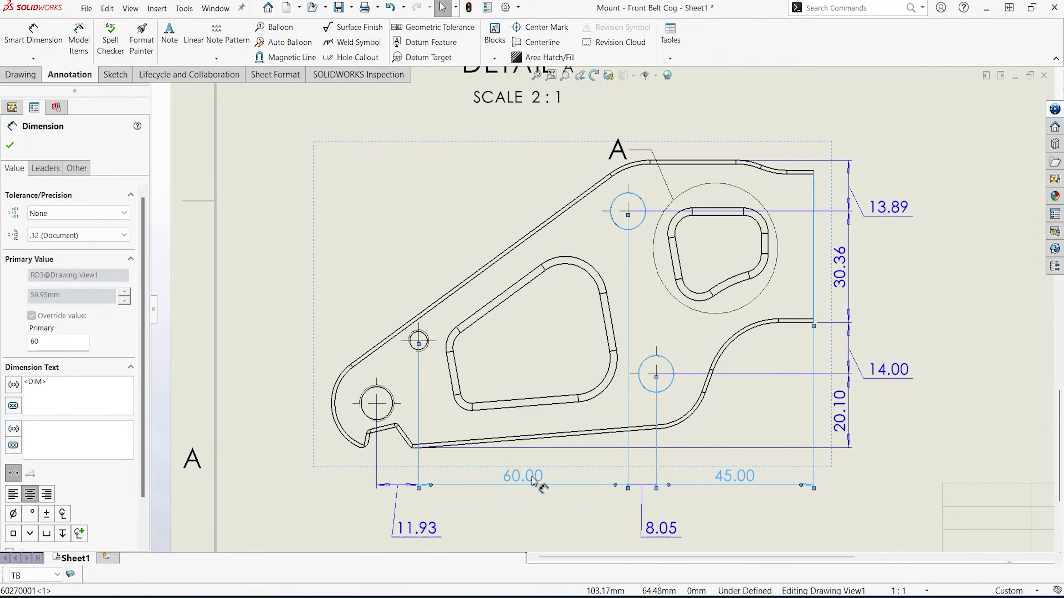
right_click(538, 484)
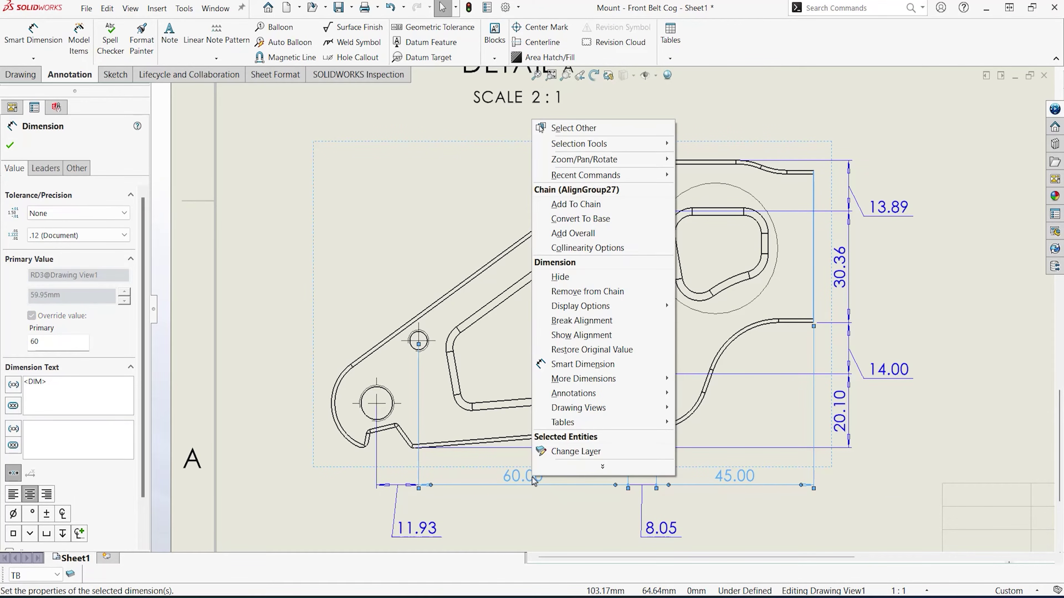
click(590, 352)
click(726, 523)
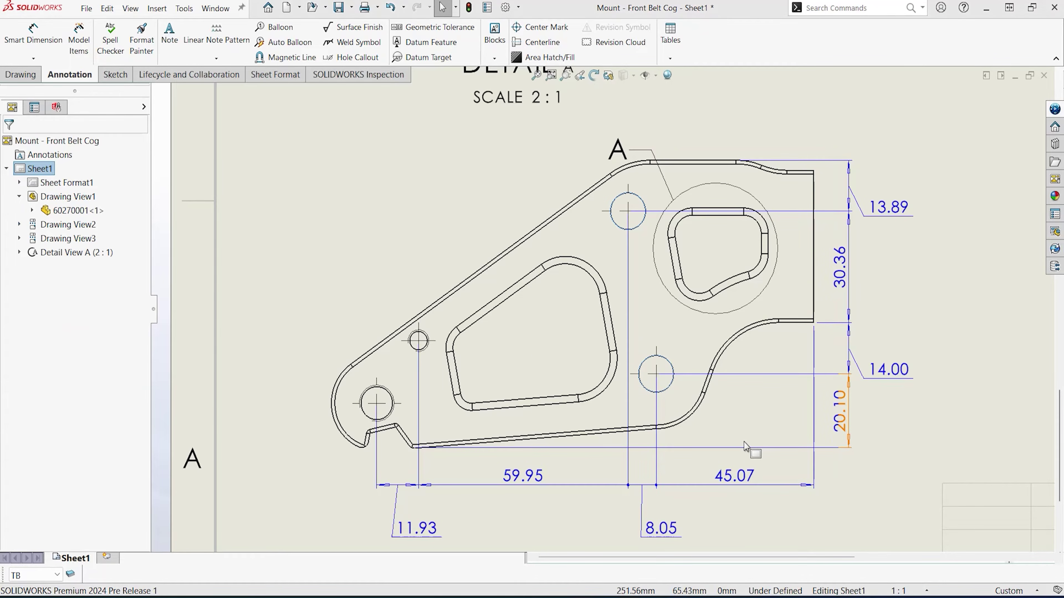
Step: Prepare to save the drawing as a SOLIDWORKS 2023 Drawing (*.slddrw), with a suffix added to the referenced components
key(f)
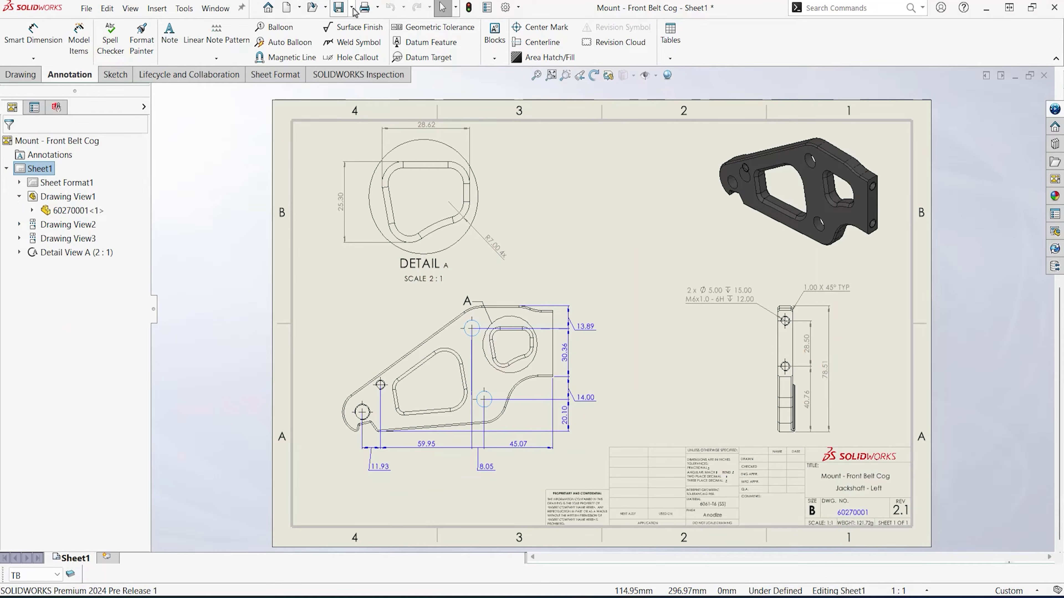
click(353, 9)
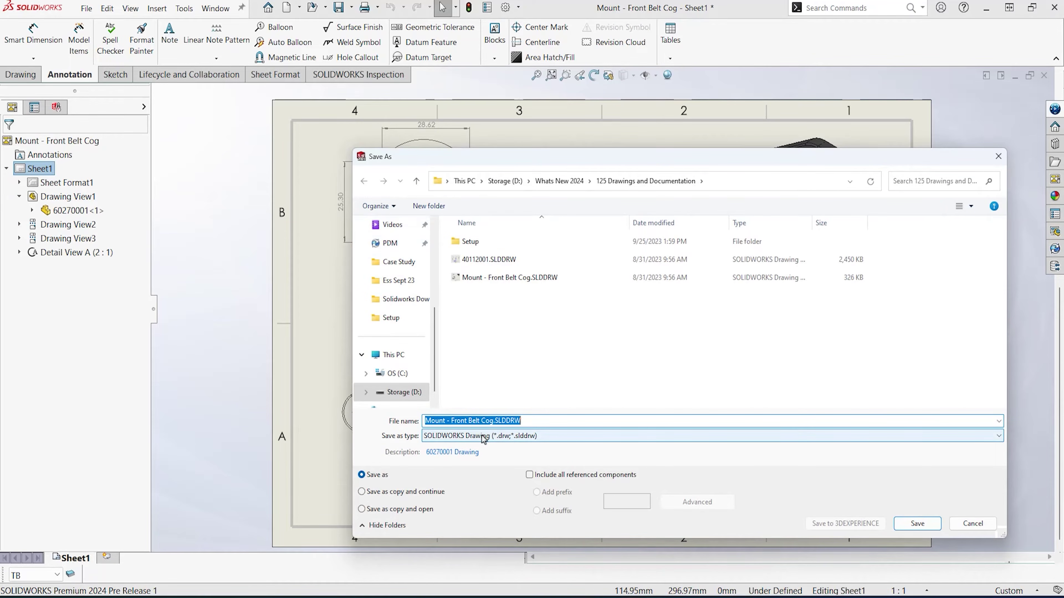
click(483, 436)
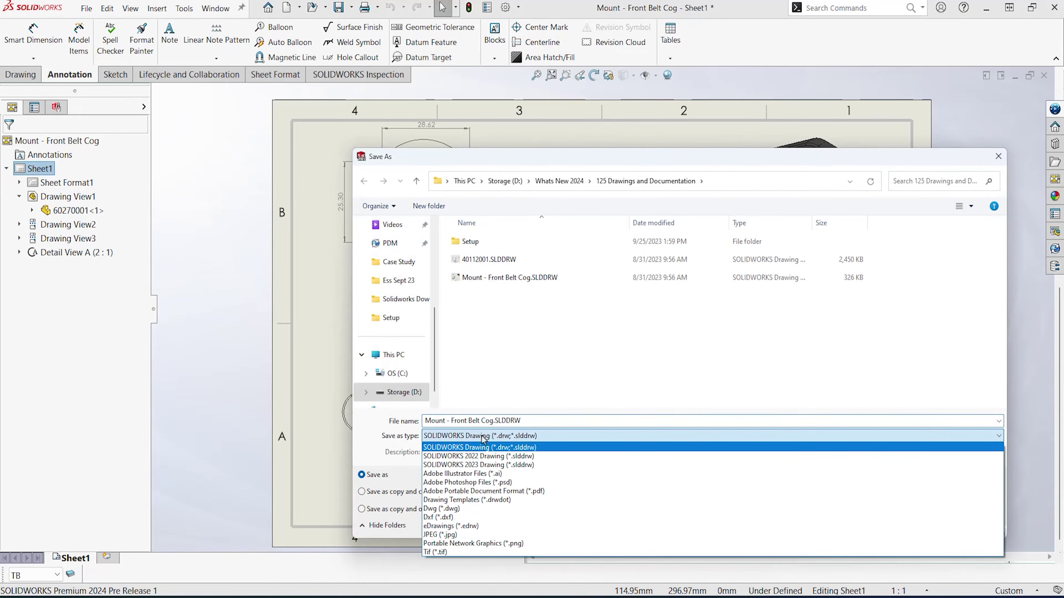
click(490, 465)
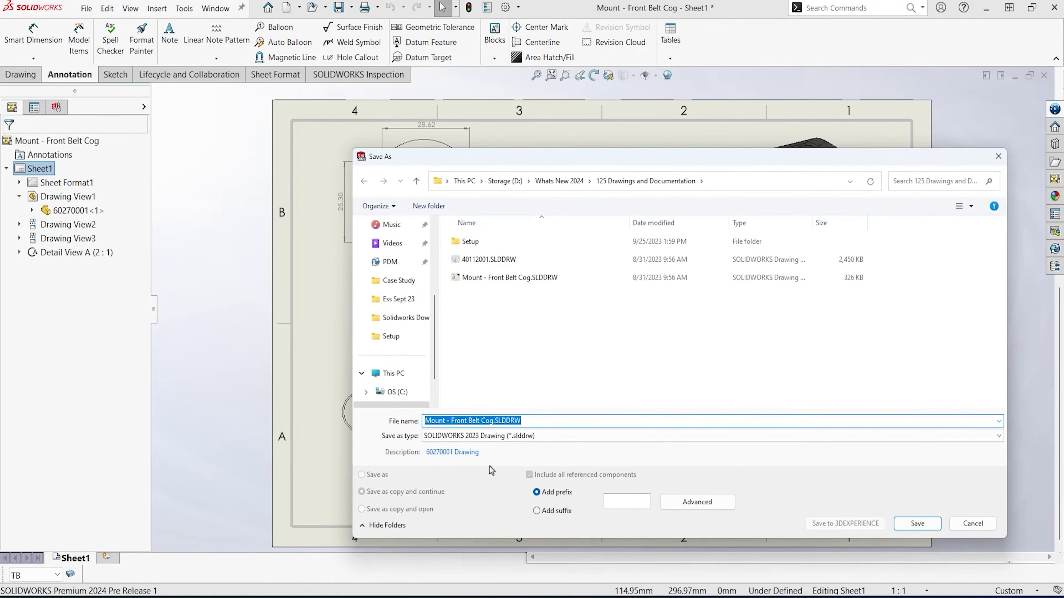
click(548, 514)
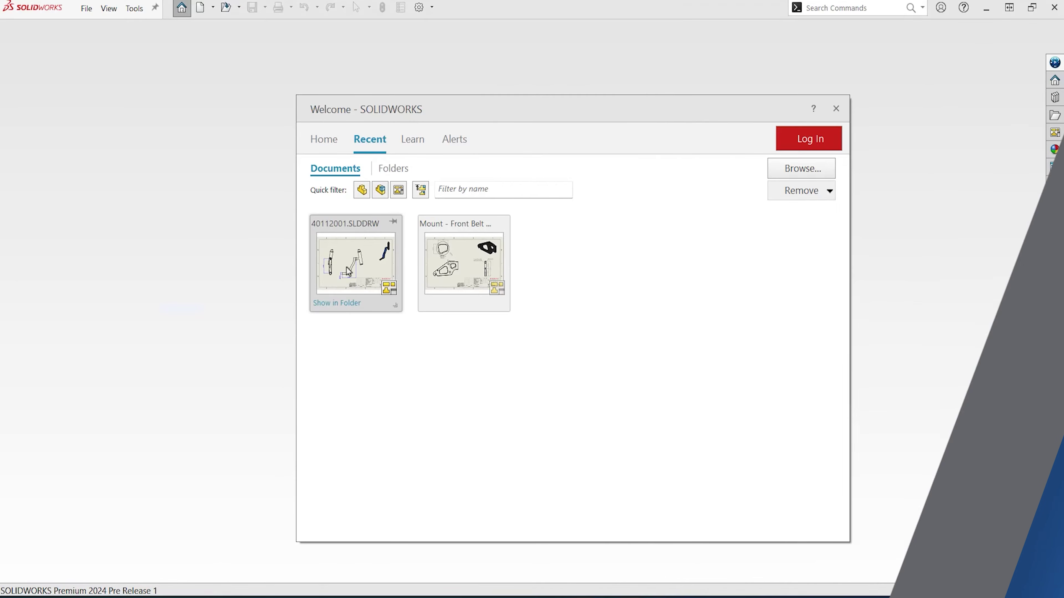
Step: Open the recent drawing 40112001.SLDDRW
click(347, 272)
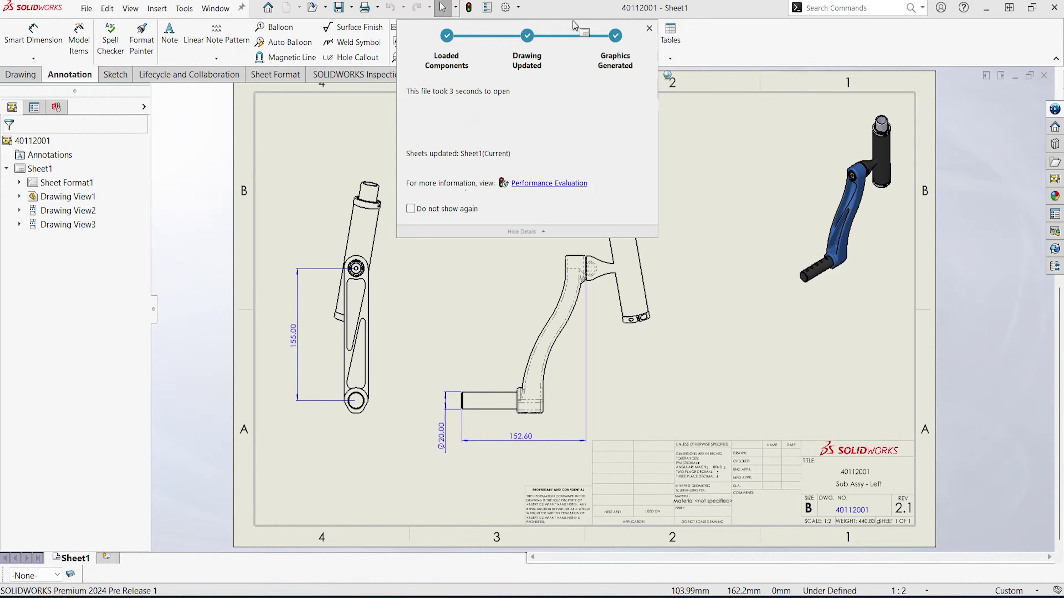
click(565, 75)
drag(781, 95, 945, 363)
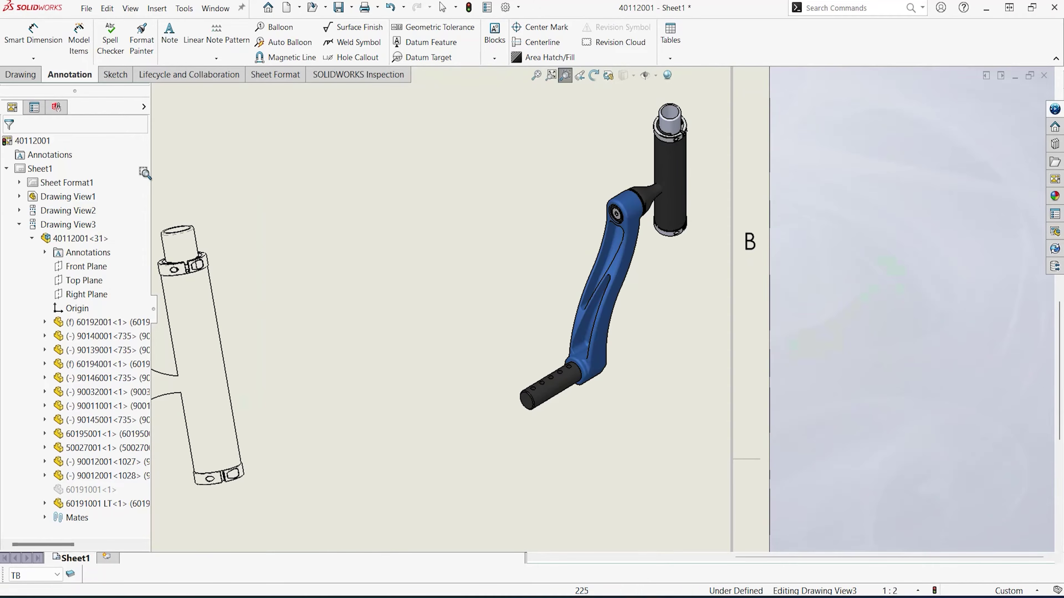
Step: Add a note below the shaded crank arm view and link its first line to the view model's PartNo property
click(169, 34)
click(607, 415)
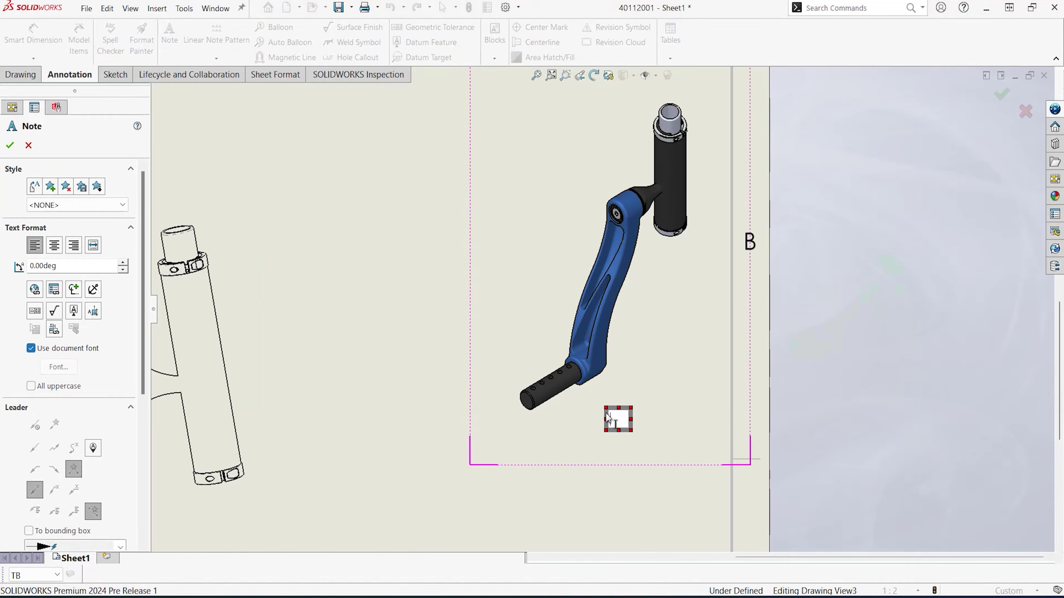
click(53, 289)
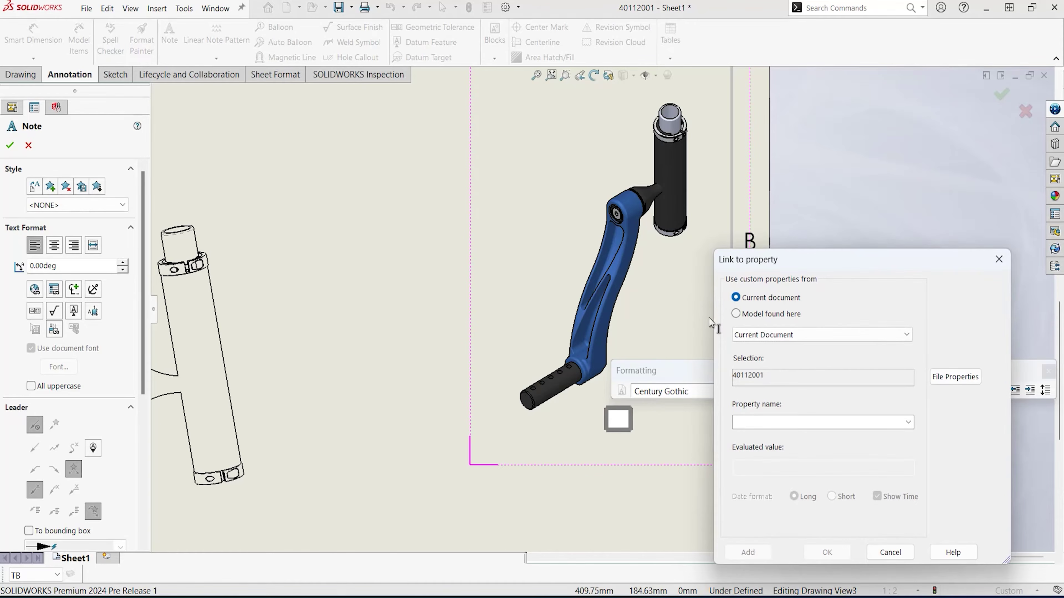
click(736, 313)
click(908, 422)
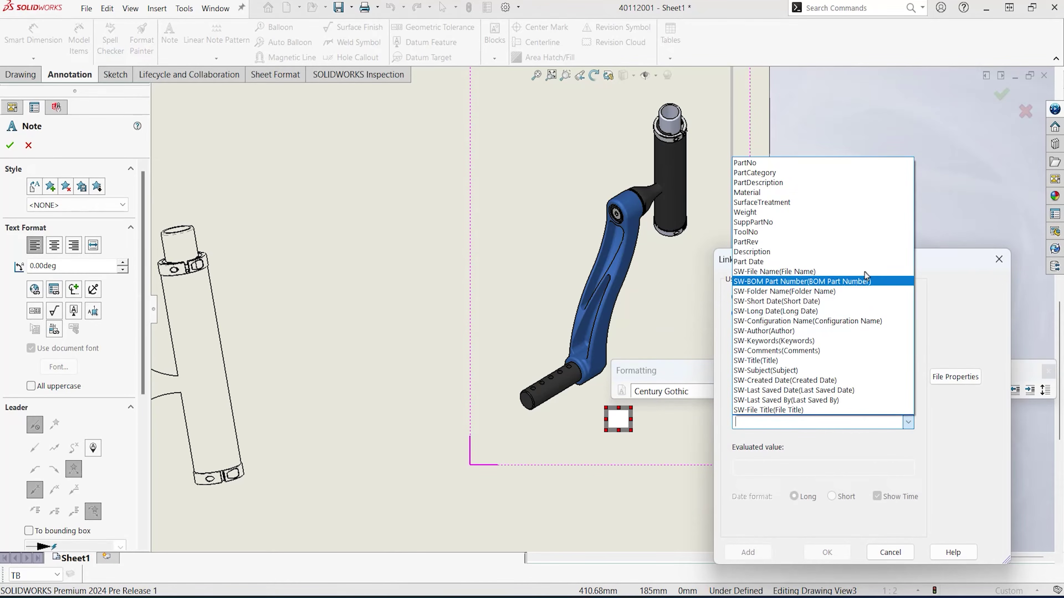
click(845, 164)
click(826, 552)
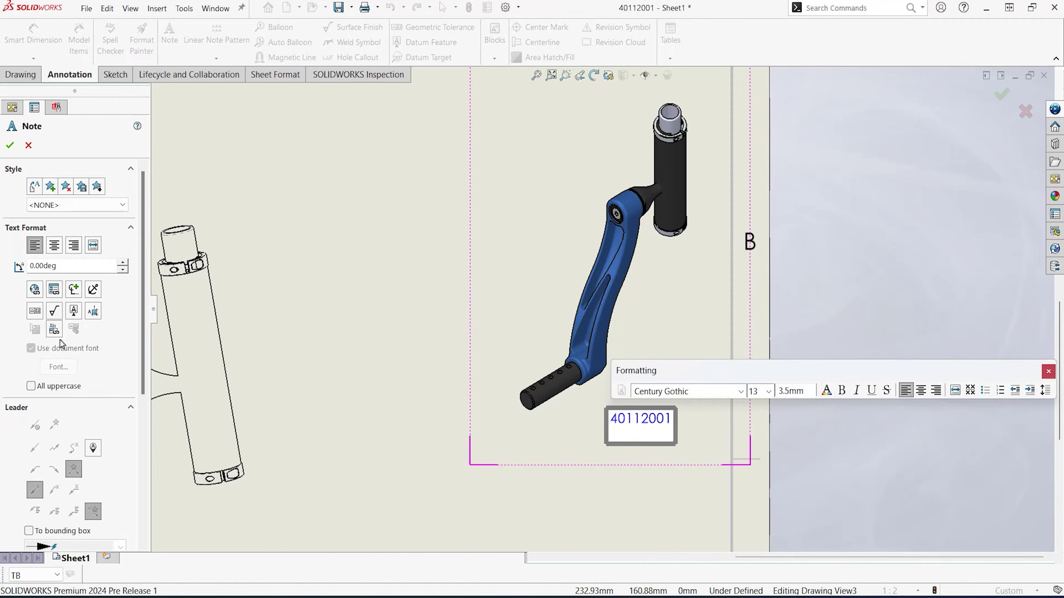
Step: Add a second line to the note linked to the view model's Description property
click(56, 331)
click(736, 314)
click(908, 423)
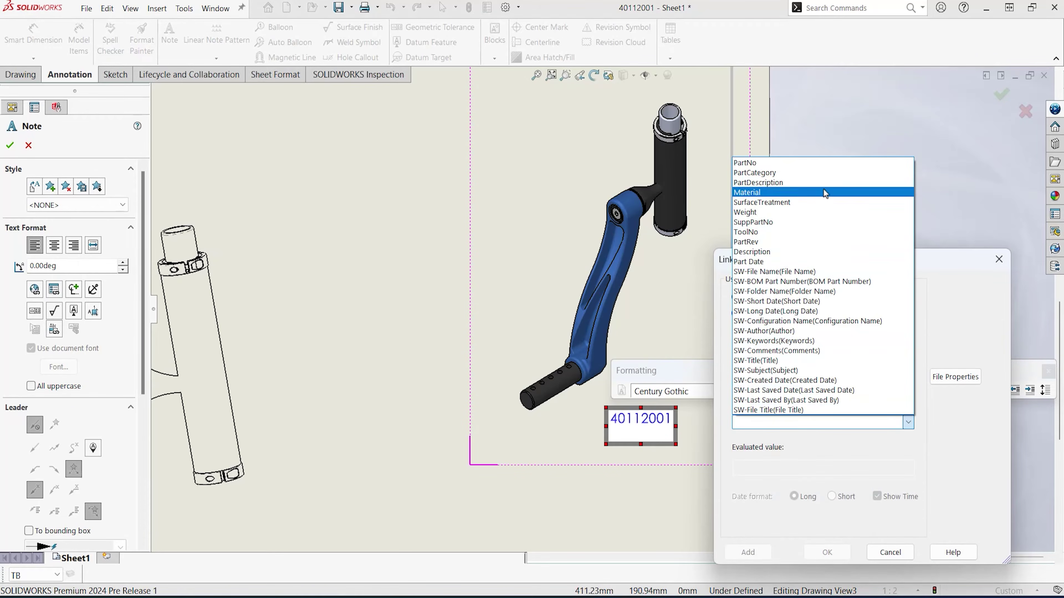
click(796, 251)
click(827, 552)
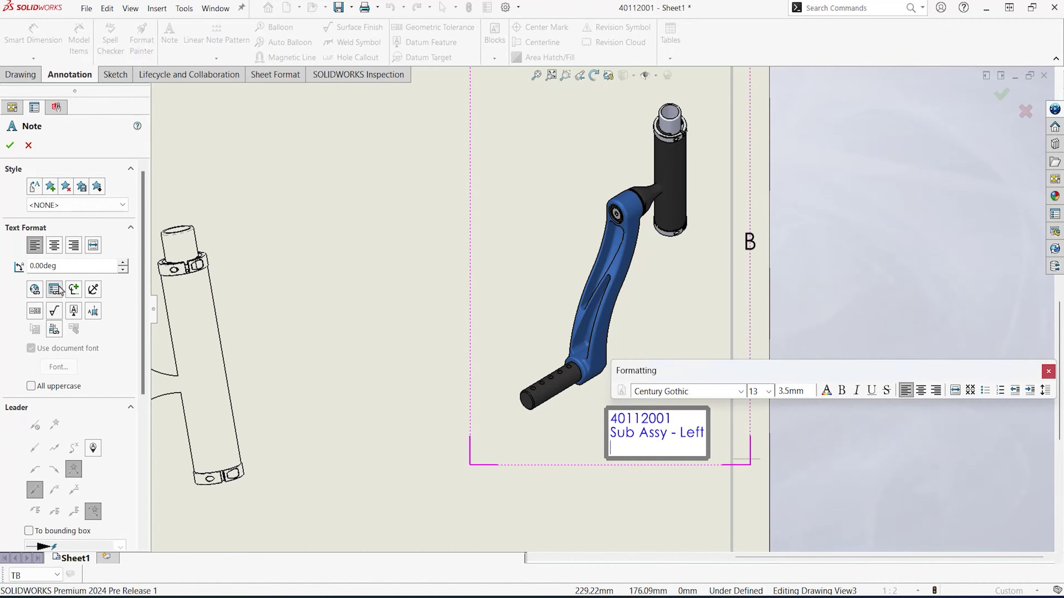
Step: Add a third line to the note linked to the view model's Weight property and finish the note
click(55, 289)
click(736, 314)
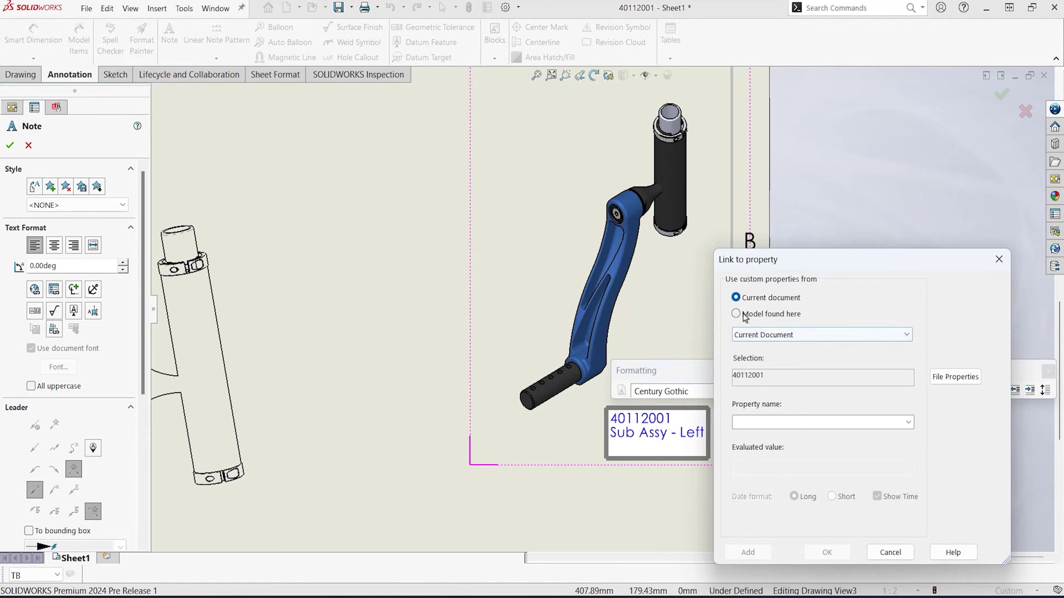
click(908, 423)
click(796, 214)
click(827, 553)
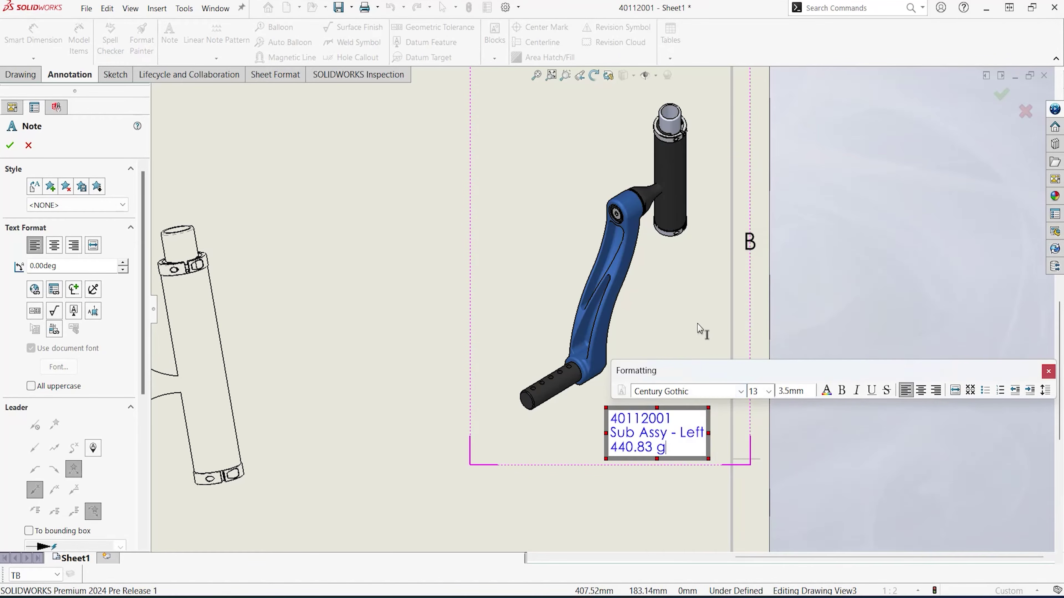
click(697, 324)
Step: Switch the reference configuration of the shaded crank arm view and of the side view to 40112001 LT
click(503, 285)
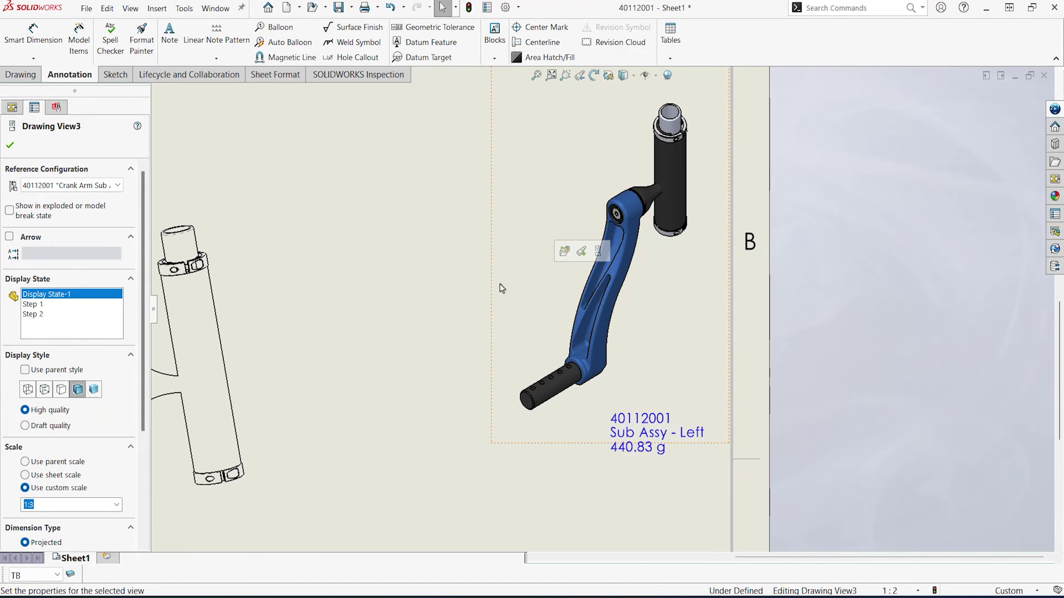
click(96, 186)
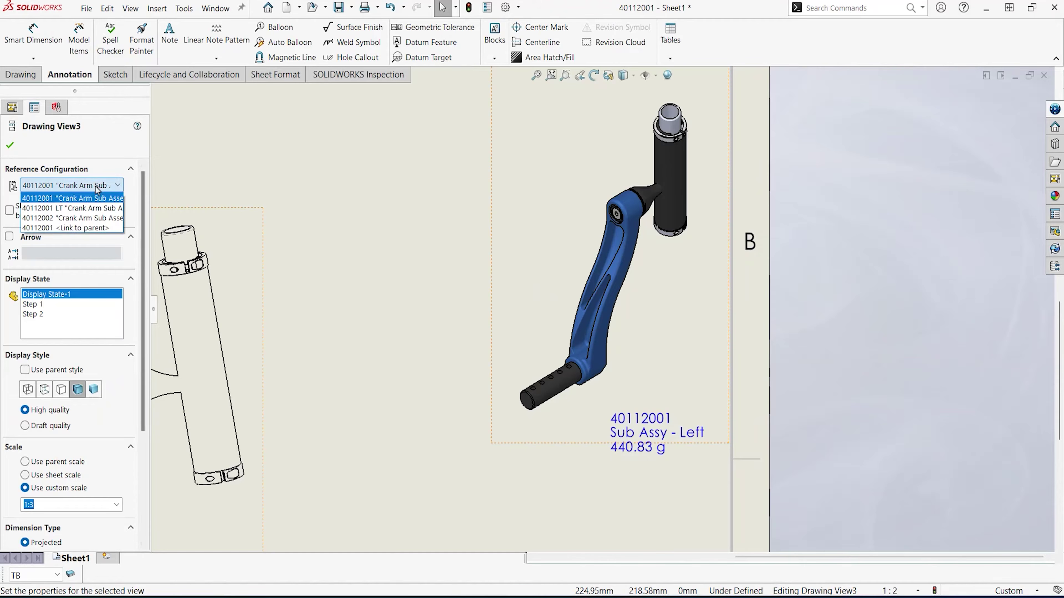
click(99, 208)
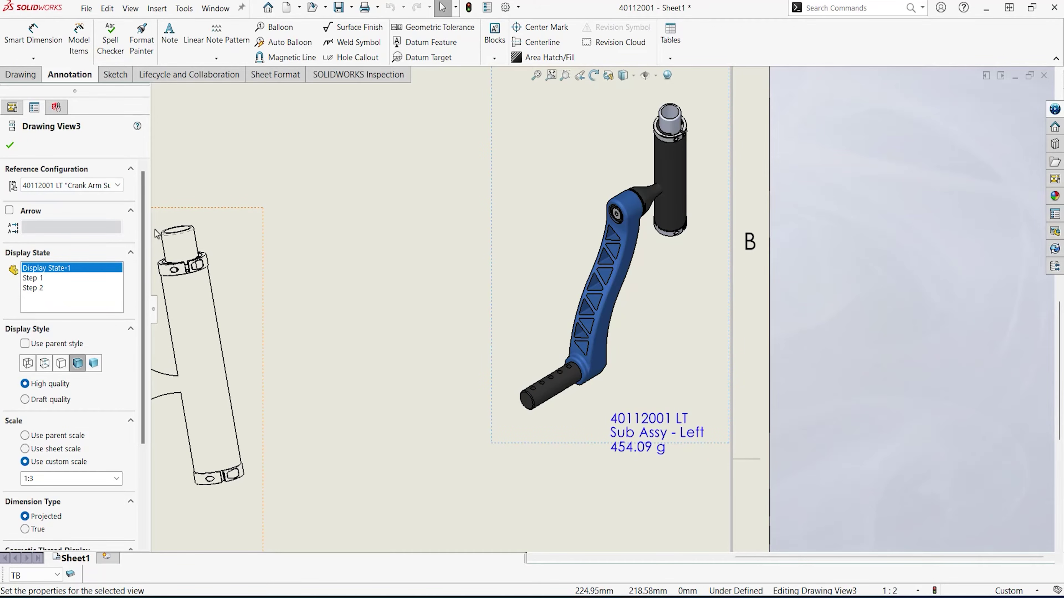
key(f)
click(418, 202)
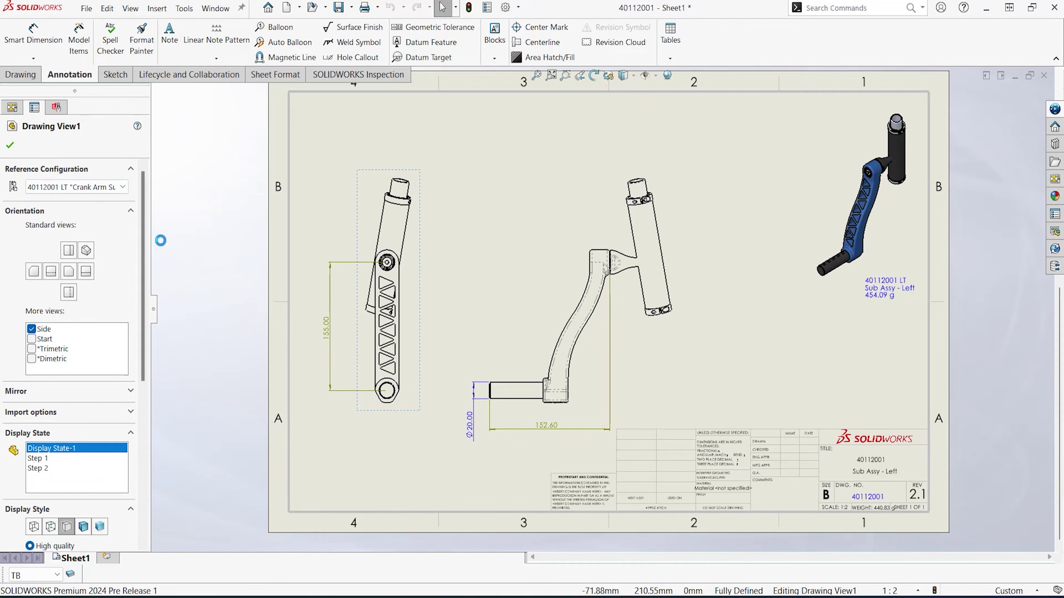
Step: Reattach the dangling vertical length dimension in the side view to the circular edges at the crank arm's lower and upper ends
click(329, 338)
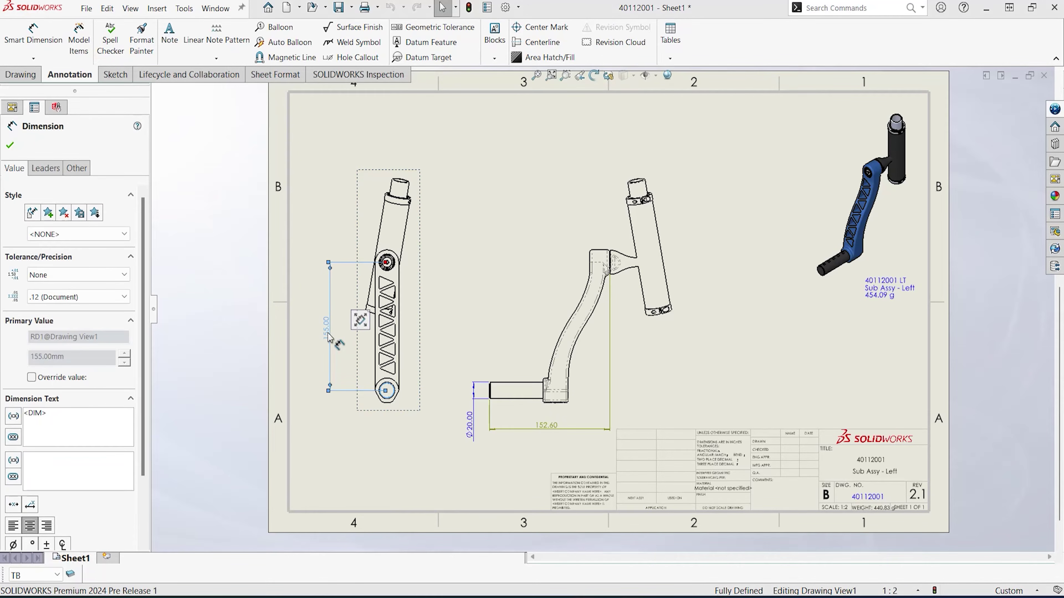
right_click(329, 337)
click(364, 432)
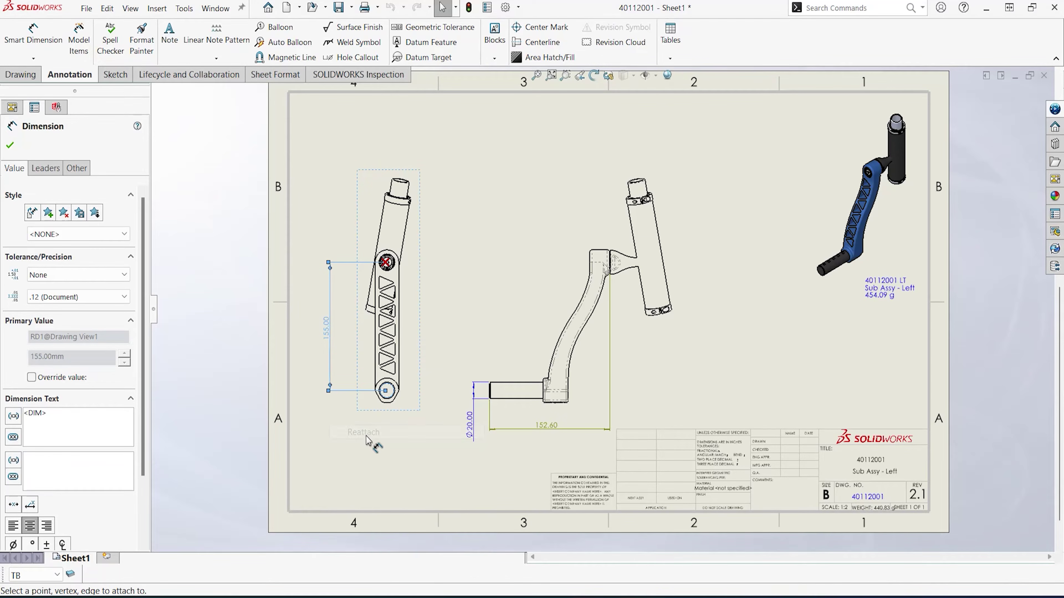
key(g)
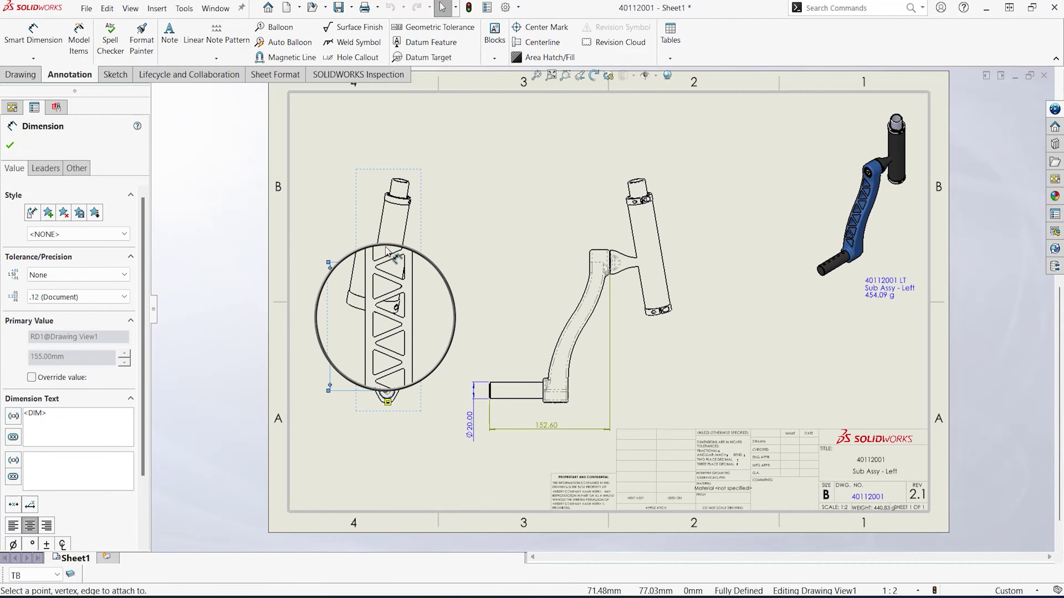
click(403, 245)
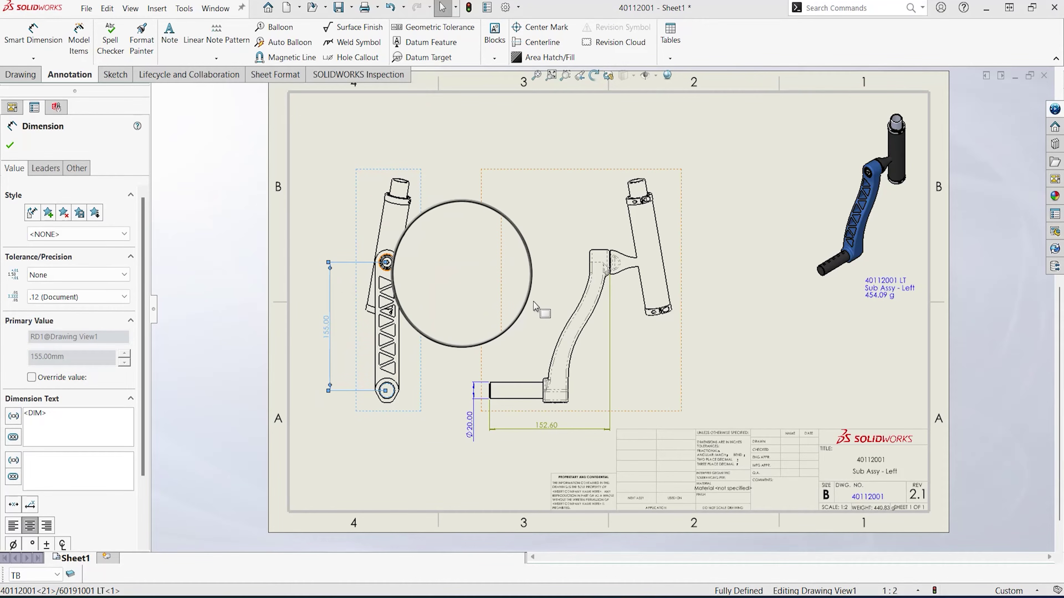
Step: Reattach the dangling horizontal dimension below the middle crank arm view to the vertical edge of the arm's upper boss
right_click(557, 420)
click(586, 285)
key(g)
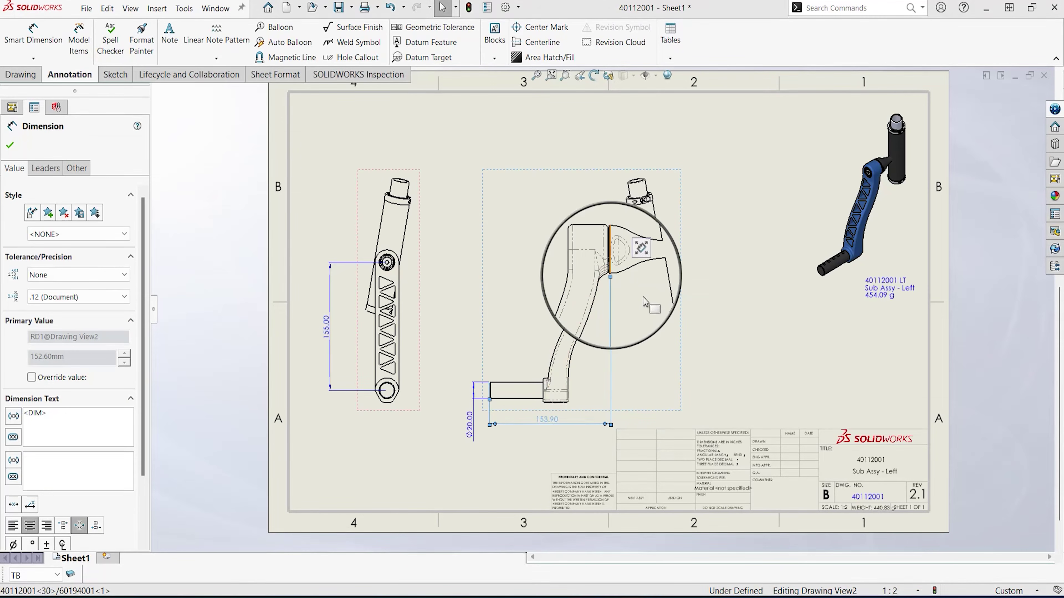
key(Escape)
key(Escape)
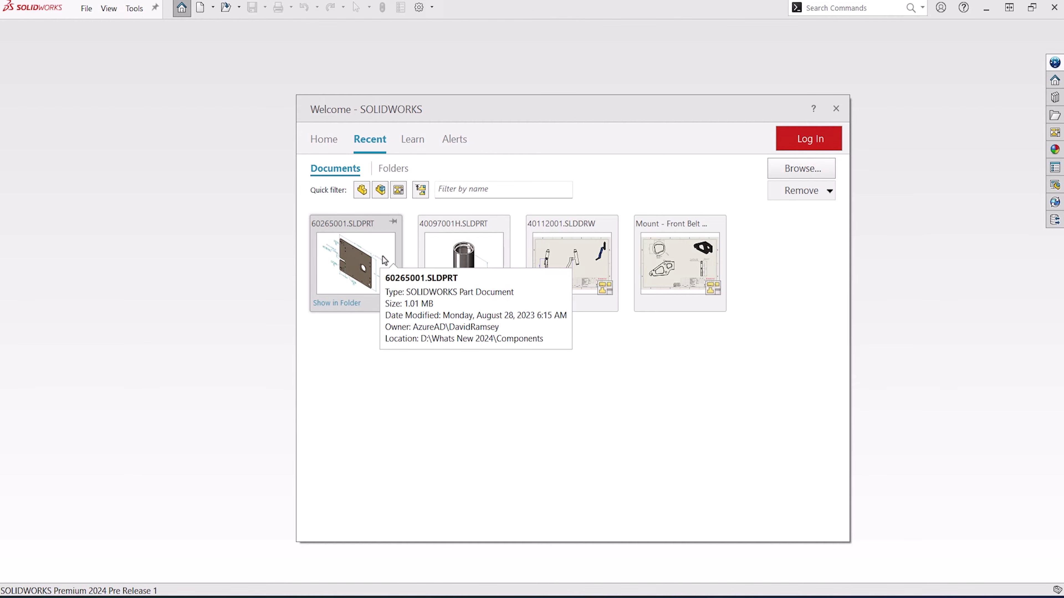
Step: Open the recent part 60265001.SLDPRT and examine the annotations around the plate
click(384, 260)
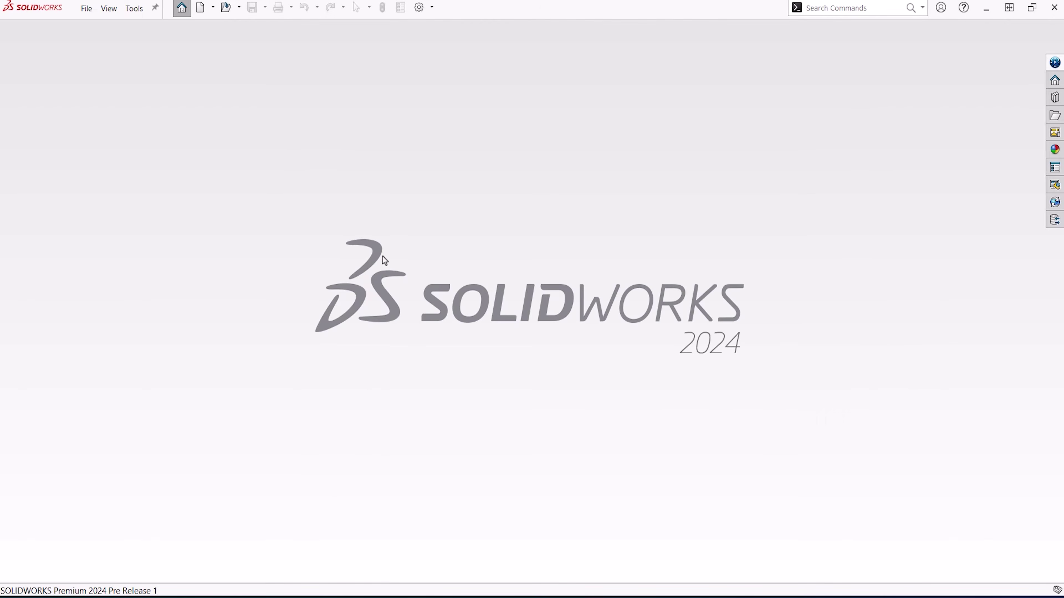
mouse_move(685, 338)
middle_down()
mouse_move(638, 279)
mouse_move(663, 293)
middle_up()
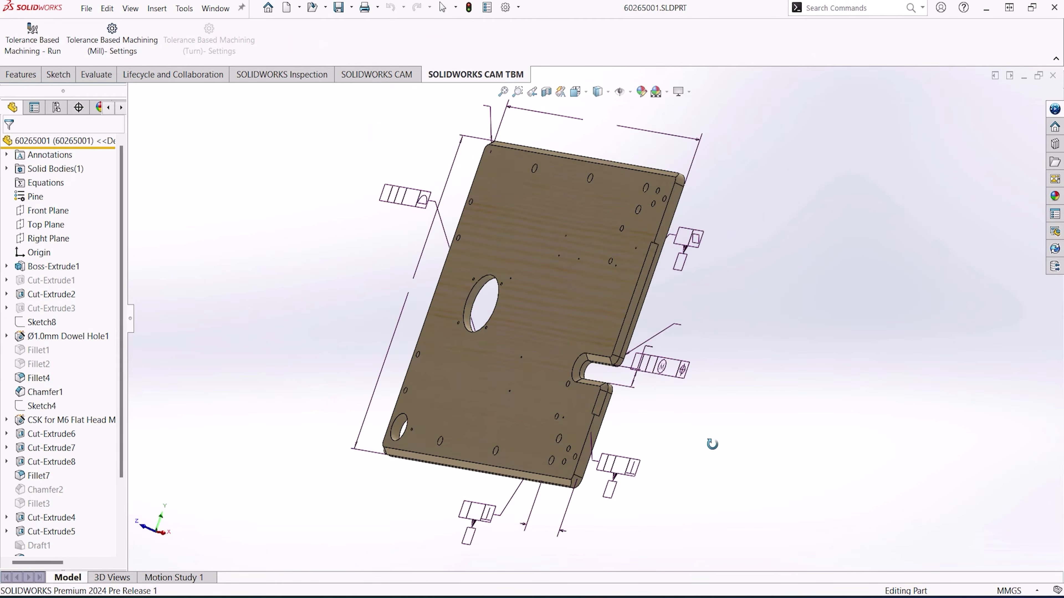
middle_drag(712, 445, 728, 452)
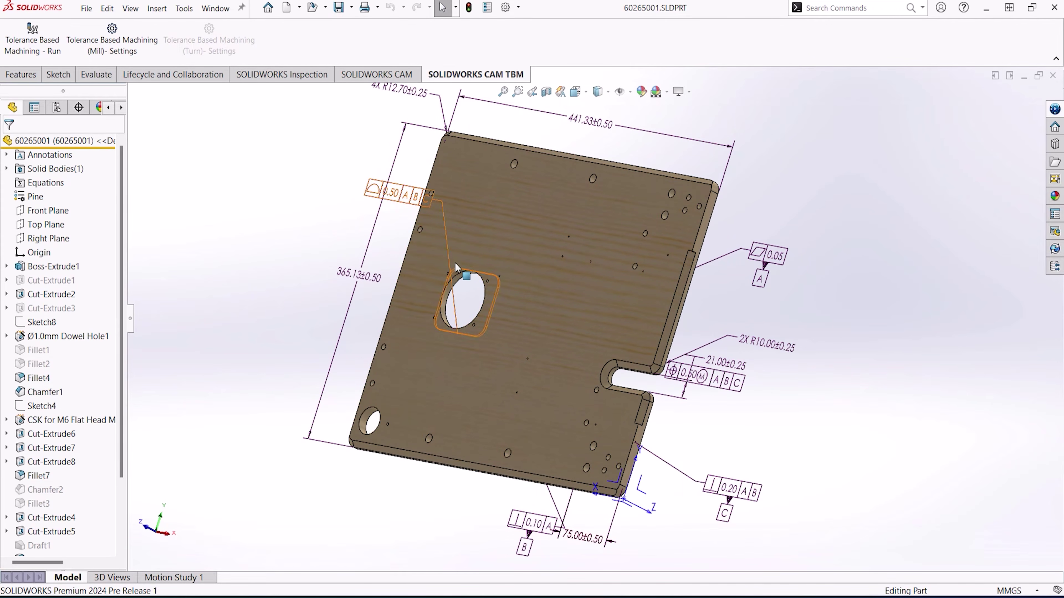
mouse_move(631, 351)
middle_down()
mouse_move(553, 285)
mouse_move(467, 175)
middle_up()
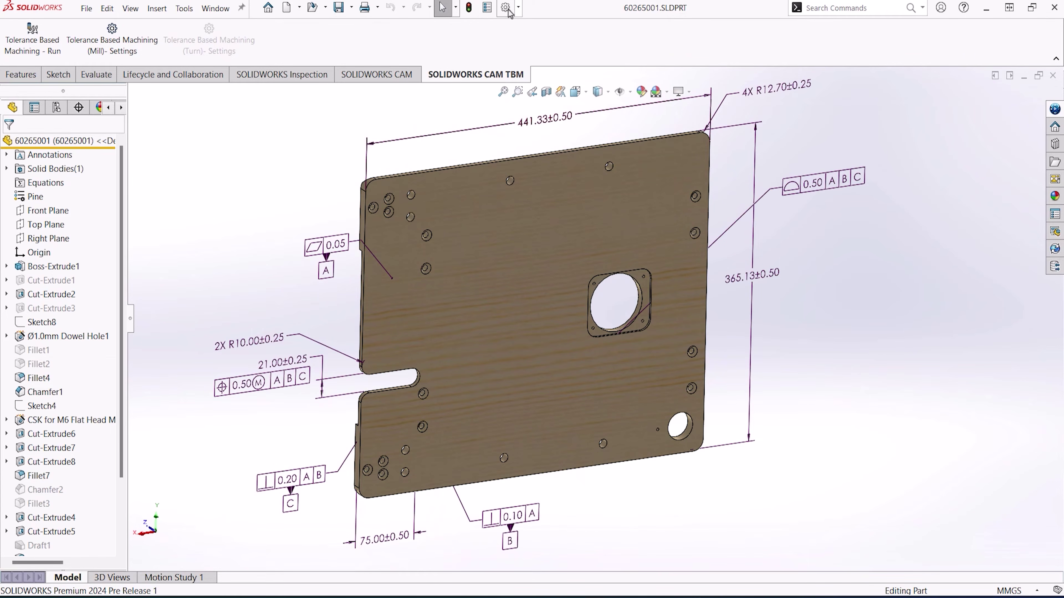
Step: Enable the system display option that shows DimXpert dimensions on top of the model
click(507, 8)
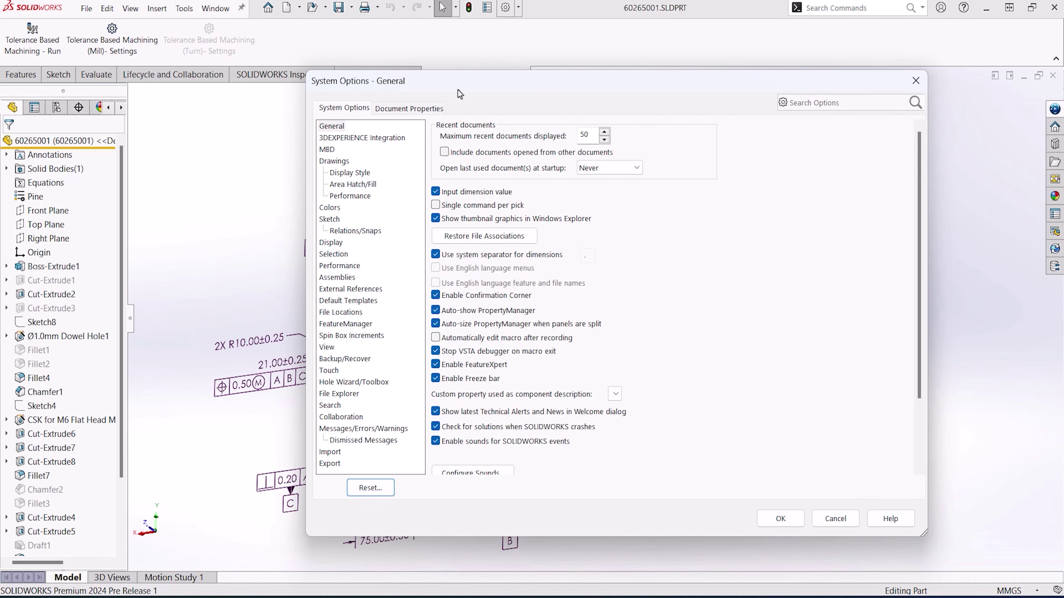
click(336, 242)
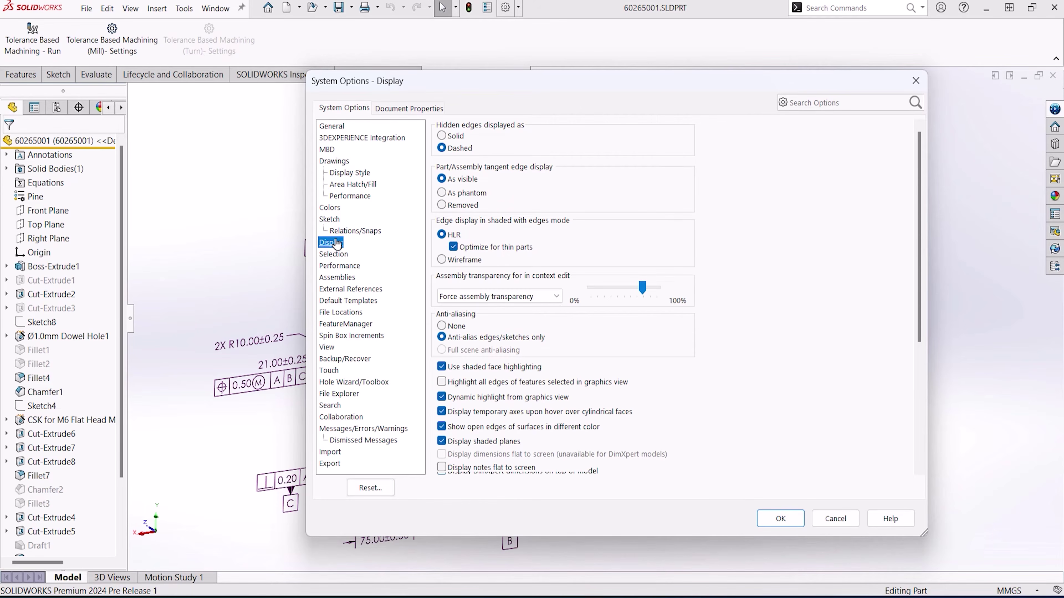
scroll(499, 385, down, 2)
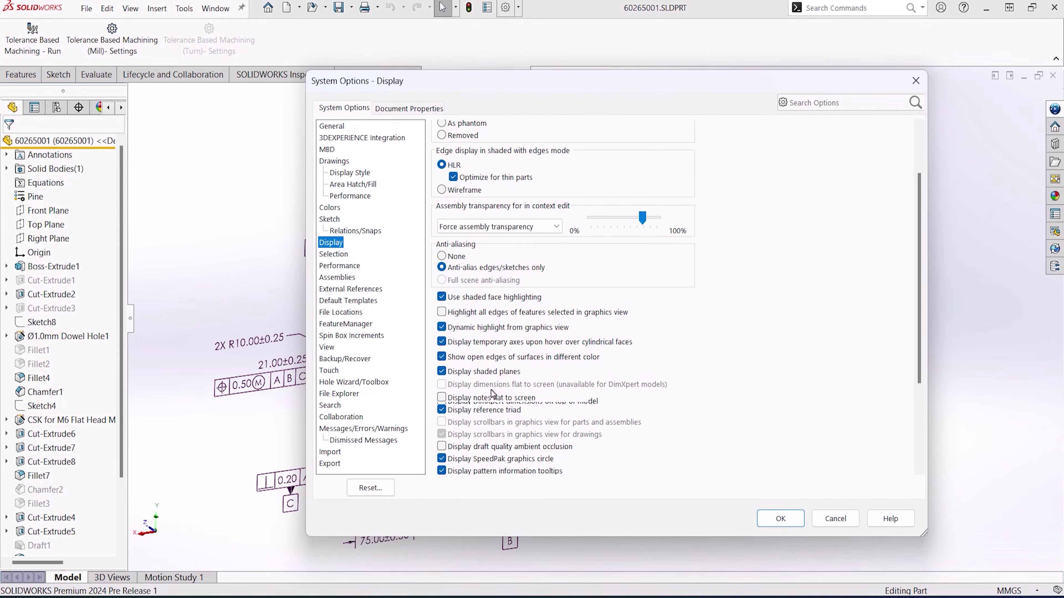
click(442, 401)
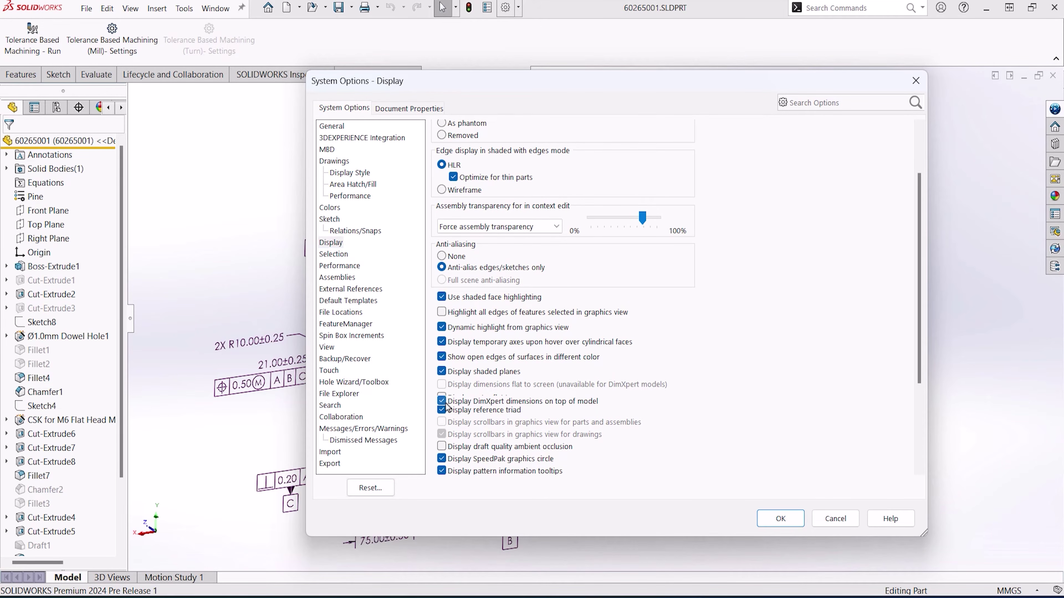
click(781, 519)
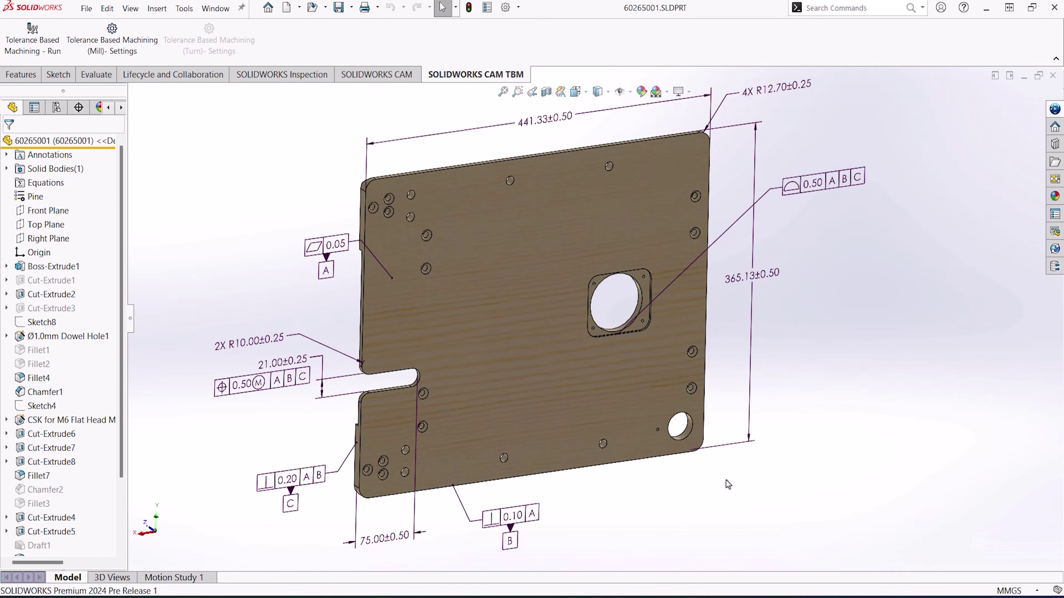
mouse_move(727, 484)
middle_down()
mouse_move(808, 475)
mouse_move(851, 484)
mouse_move(696, 477)
middle_up()
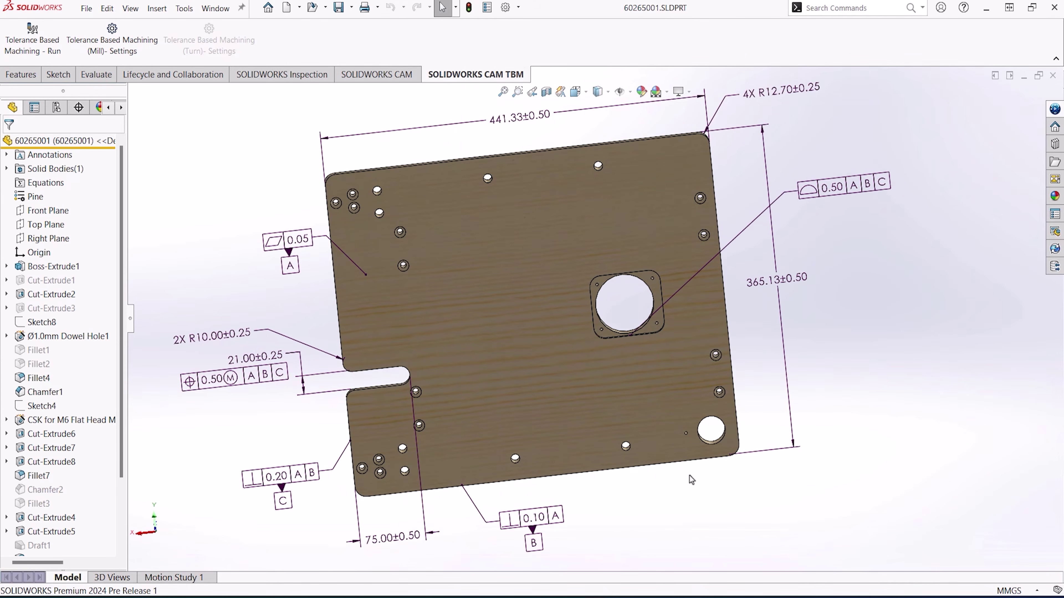
Step: Start a hole table on the plate's large face using the 2024 Hole Table.sldholtbt template
key(s)
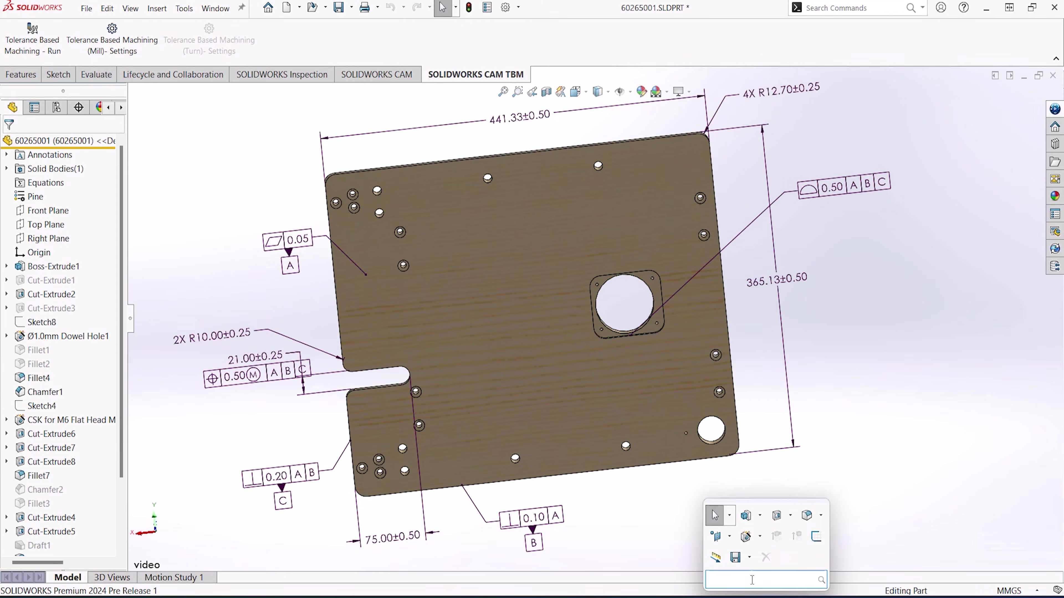
key(Return)
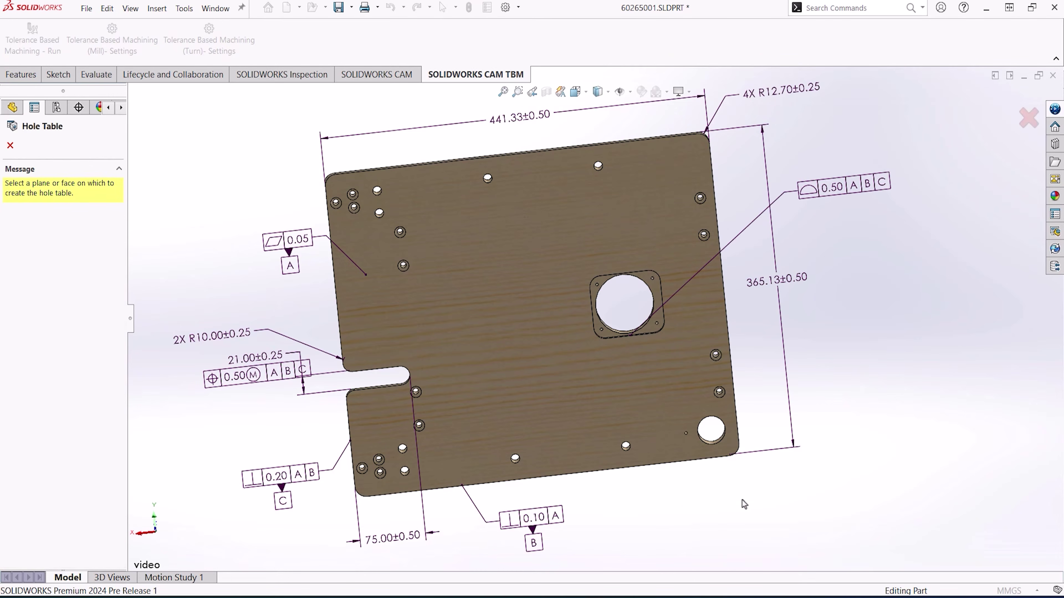
click(523, 386)
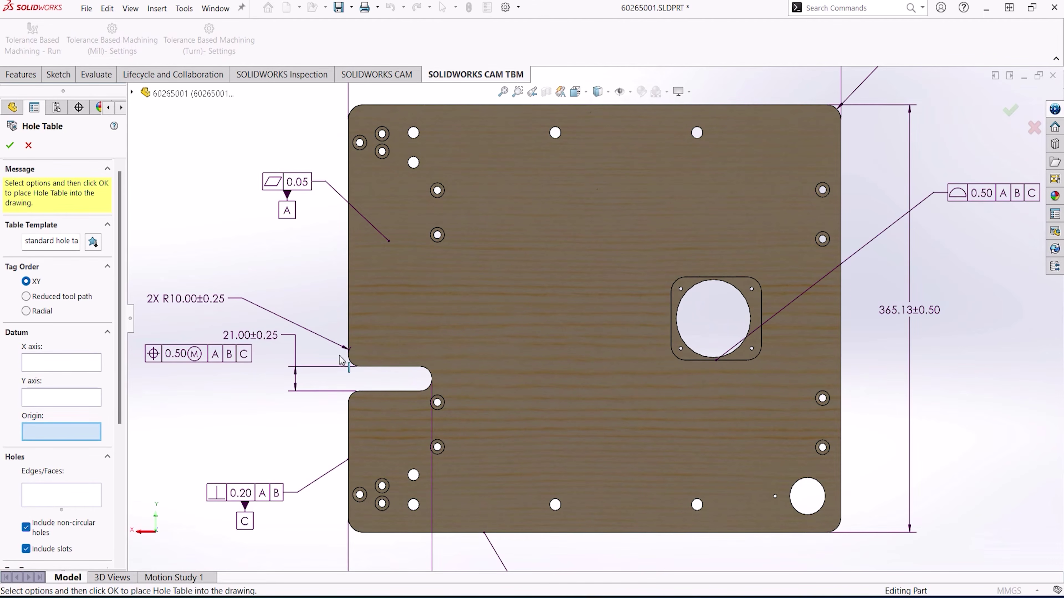
click(92, 242)
click(437, 322)
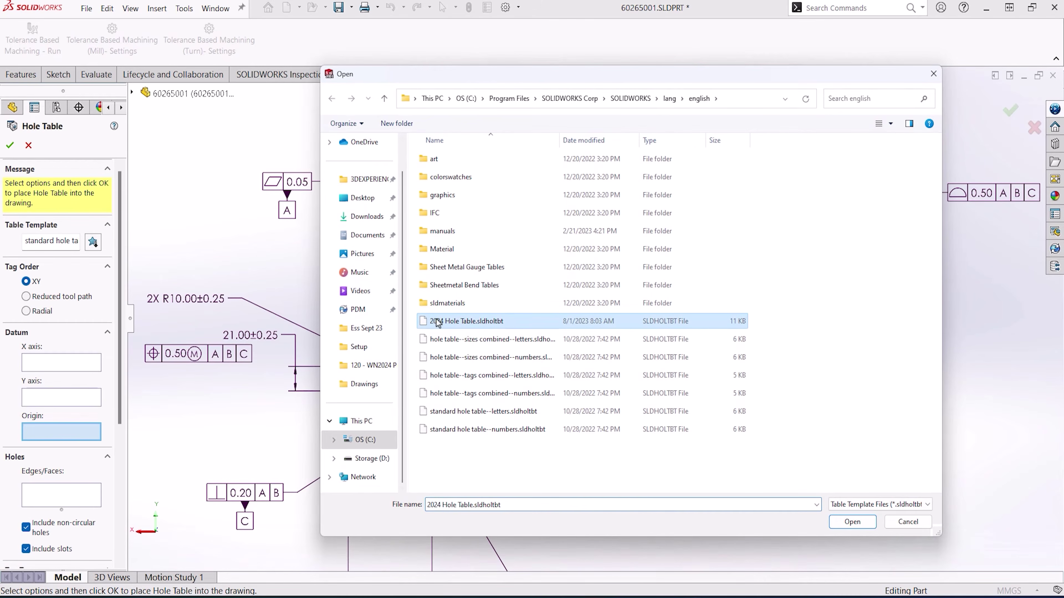
click(851, 522)
Step: Set the plate's bottom edge as X axis and left edge as Y axis, and select the plate face and the recess face for the holes
click(89, 369)
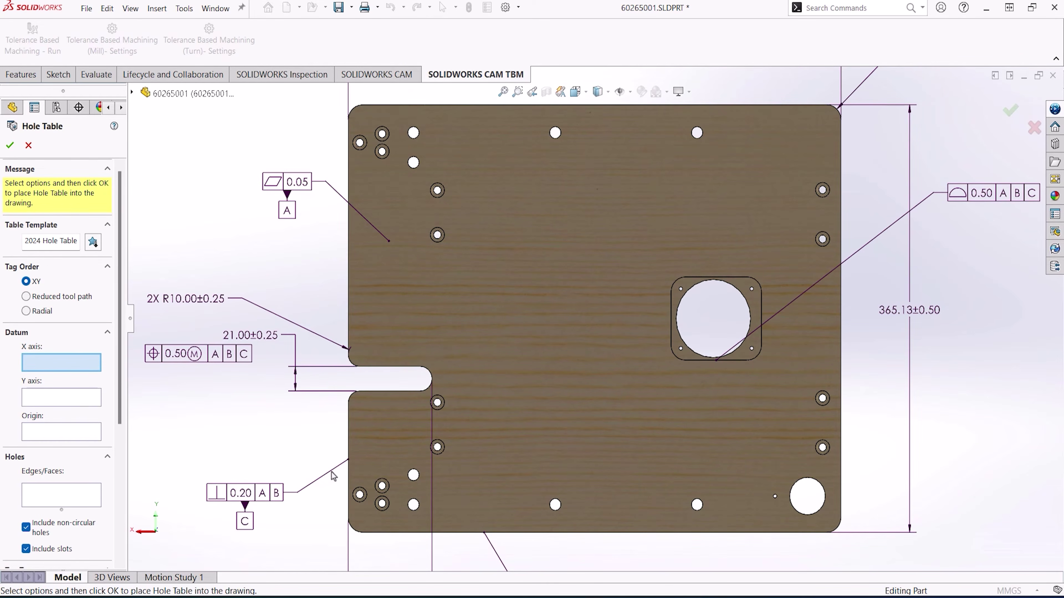
click(414, 533)
click(349, 486)
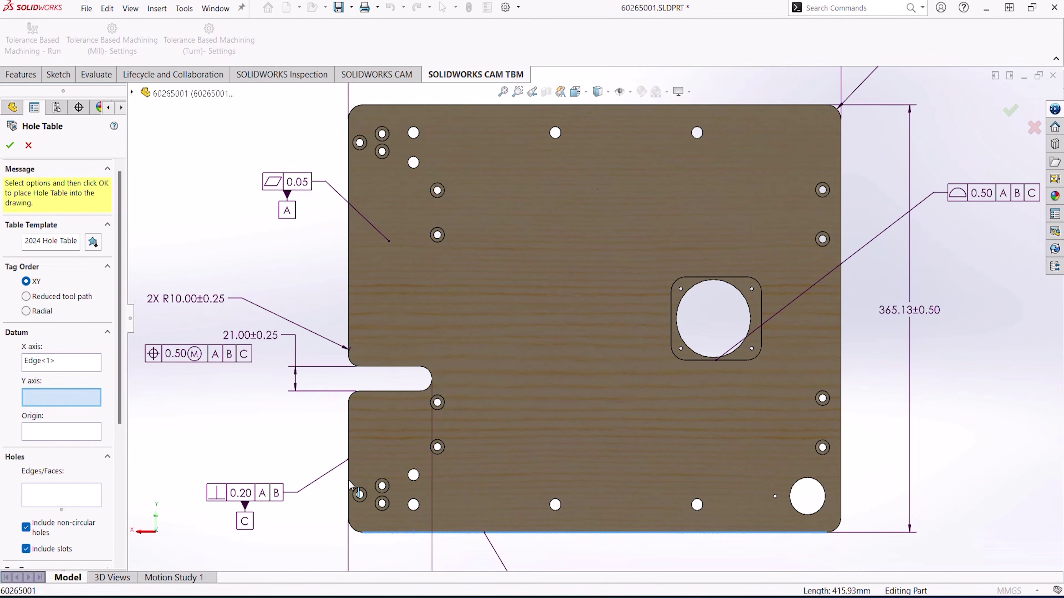
click(505, 431)
click(663, 355)
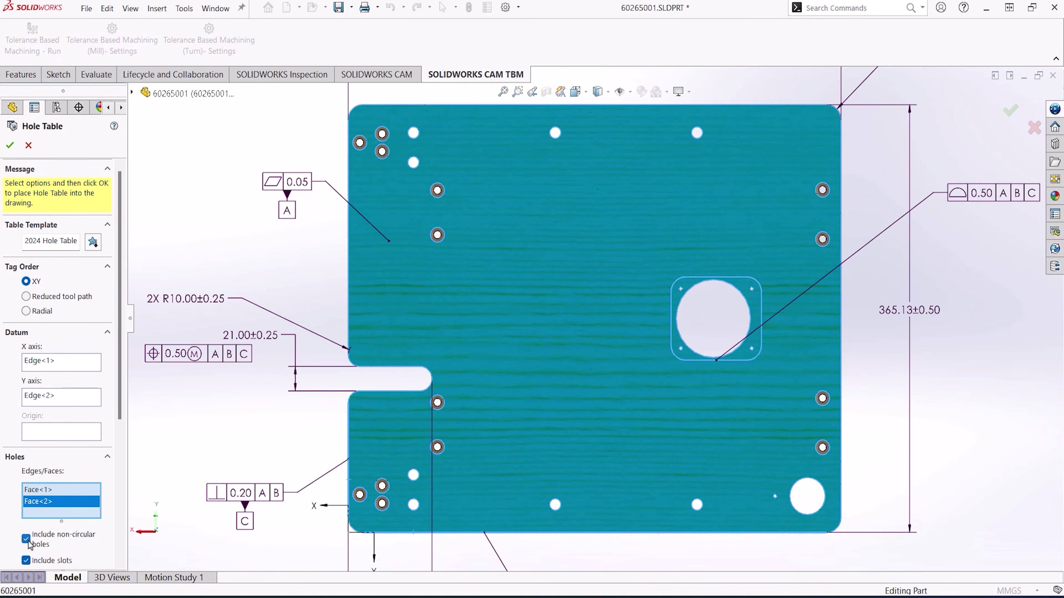
Step: Generate the hole table and place it in the empty space beside the plate
click(10, 146)
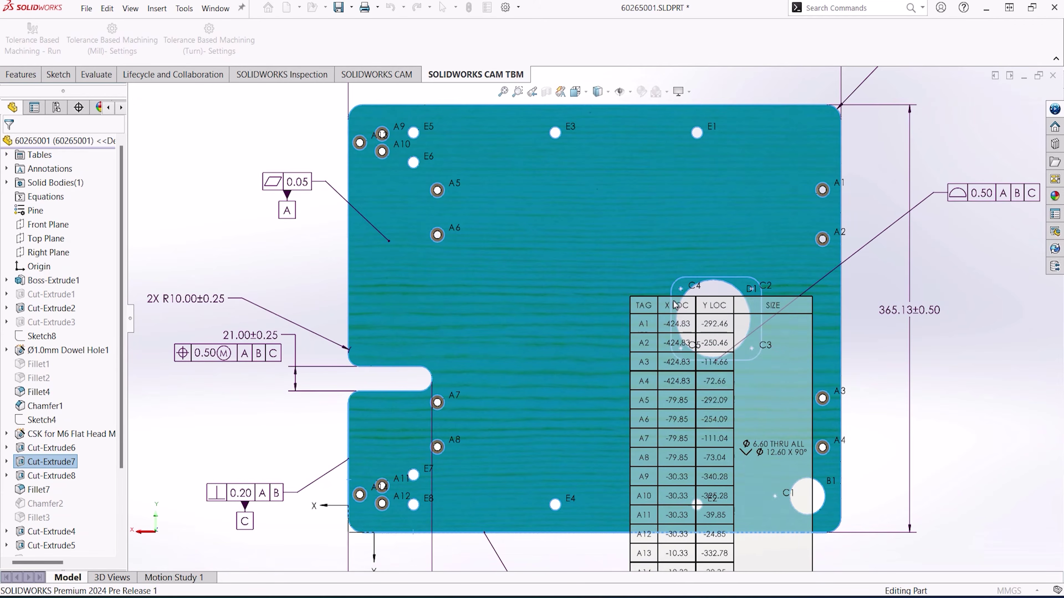
ctrl+middle_drag(773, 299, 356, 385)
click(675, 112)
click(602, 368)
Step: Activate the Hole Table 3D view, check holes against their table rows, and switch to the ISO view
click(112, 577)
double_click(277, 505)
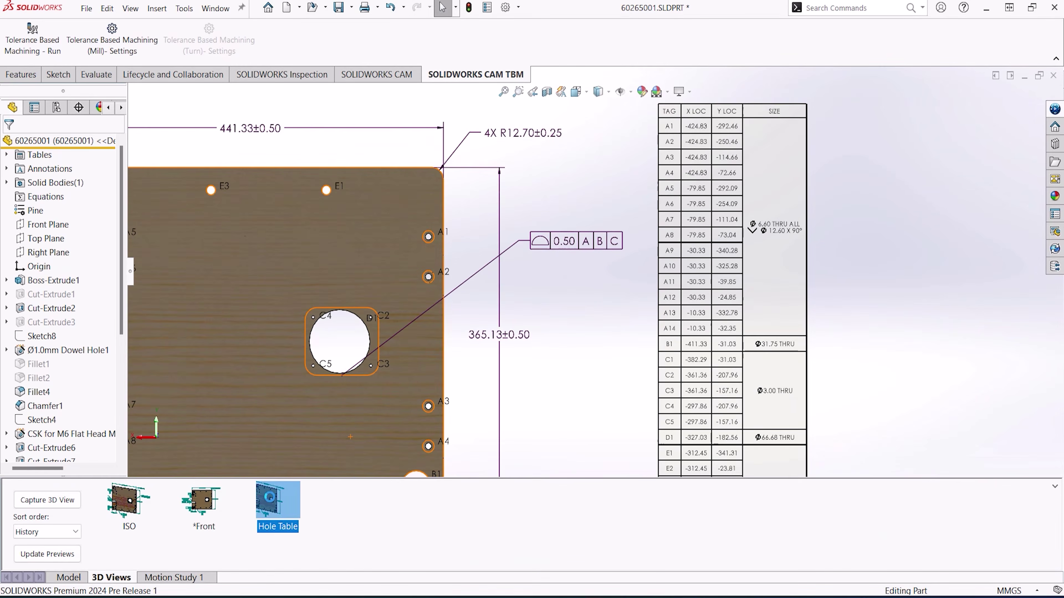
click(720, 214)
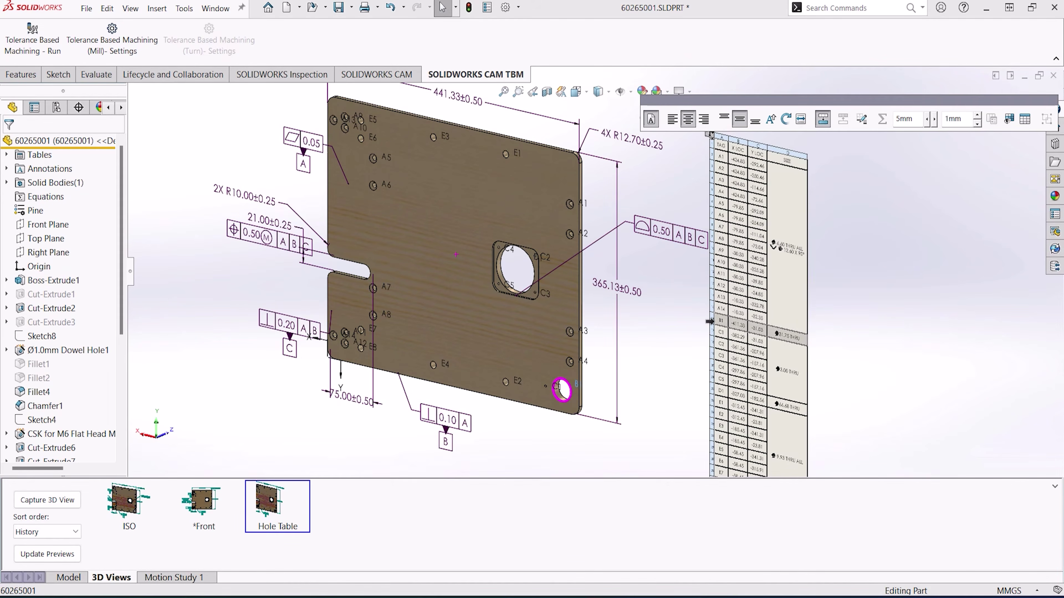
double_click(203, 505)
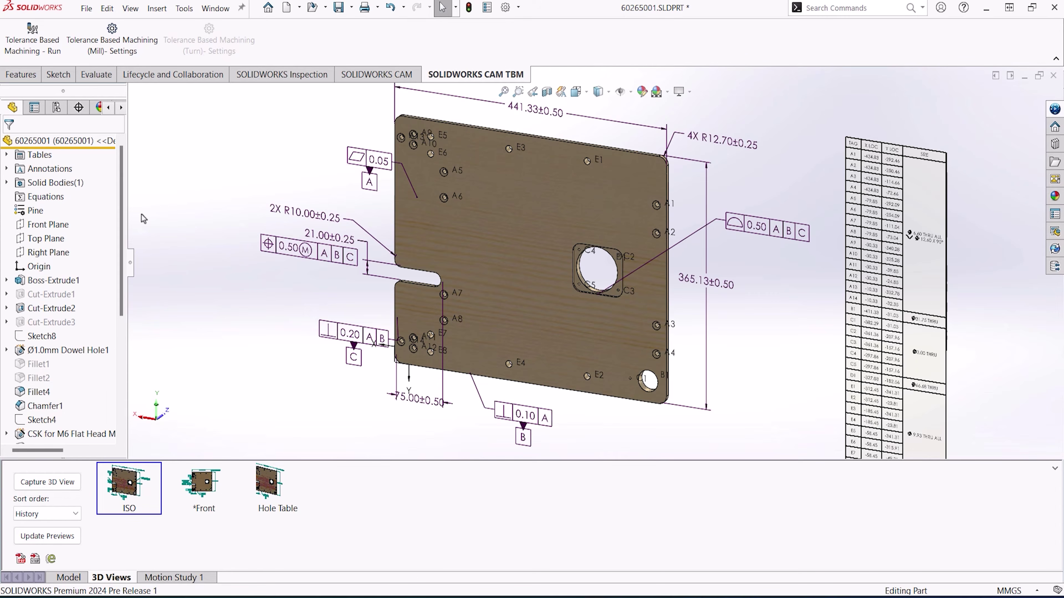
Step: Preview the Hole Table - Landscape and Hole Table - Portrait templates for 3D PDF publishing, and close without publishing
click(21, 559)
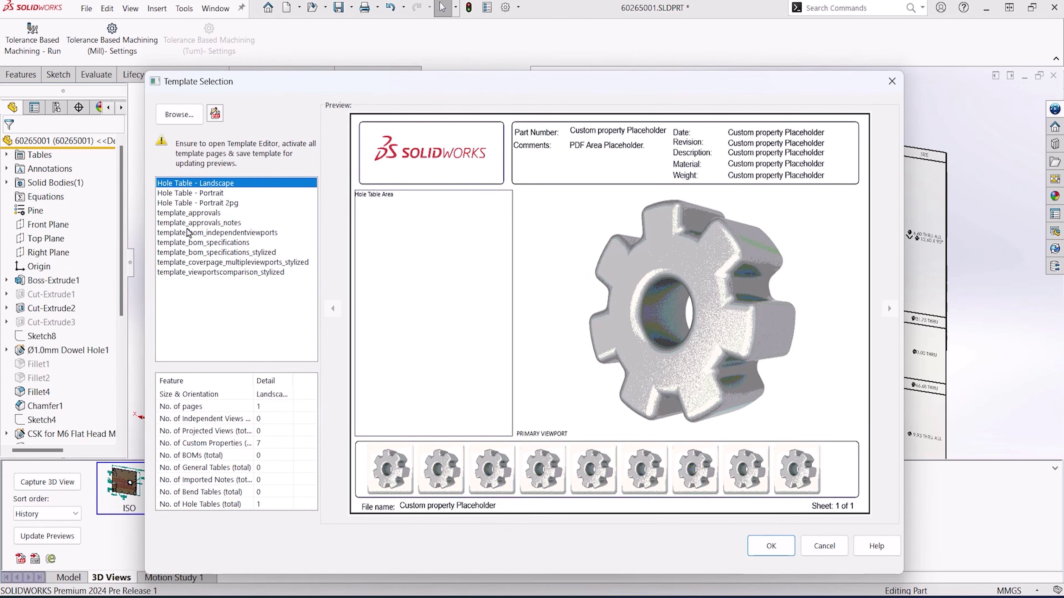
key(Down)
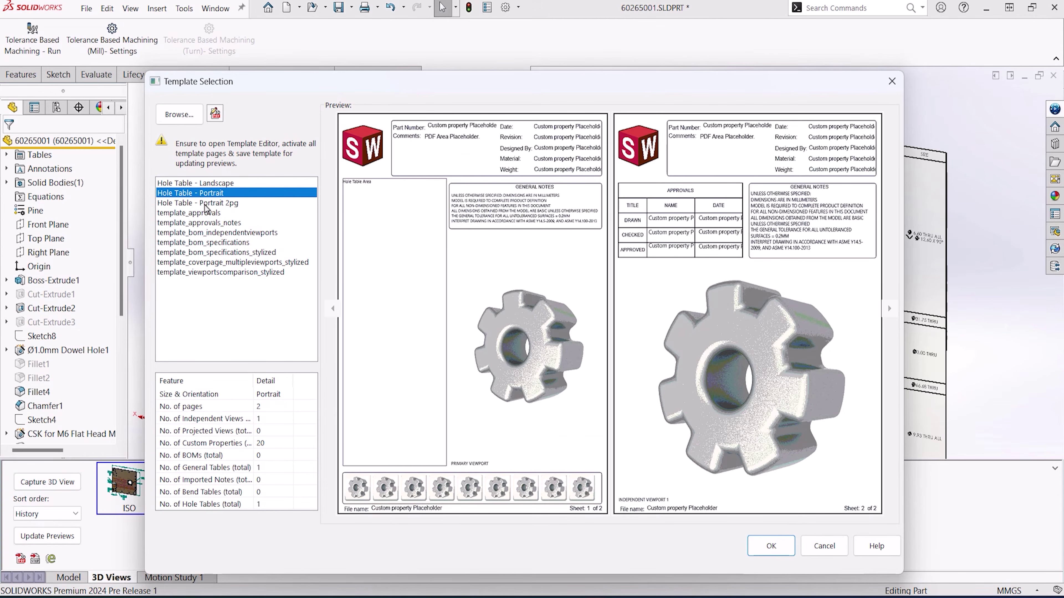
click(828, 550)
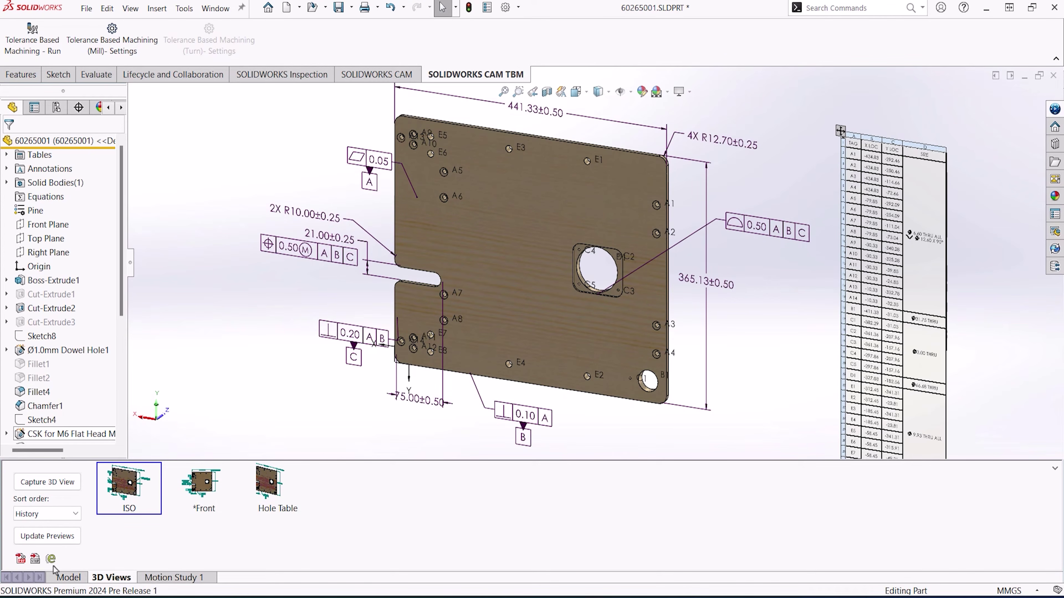
Step: Publish the part to STEP242 with all of its custom properties included
click(35, 559)
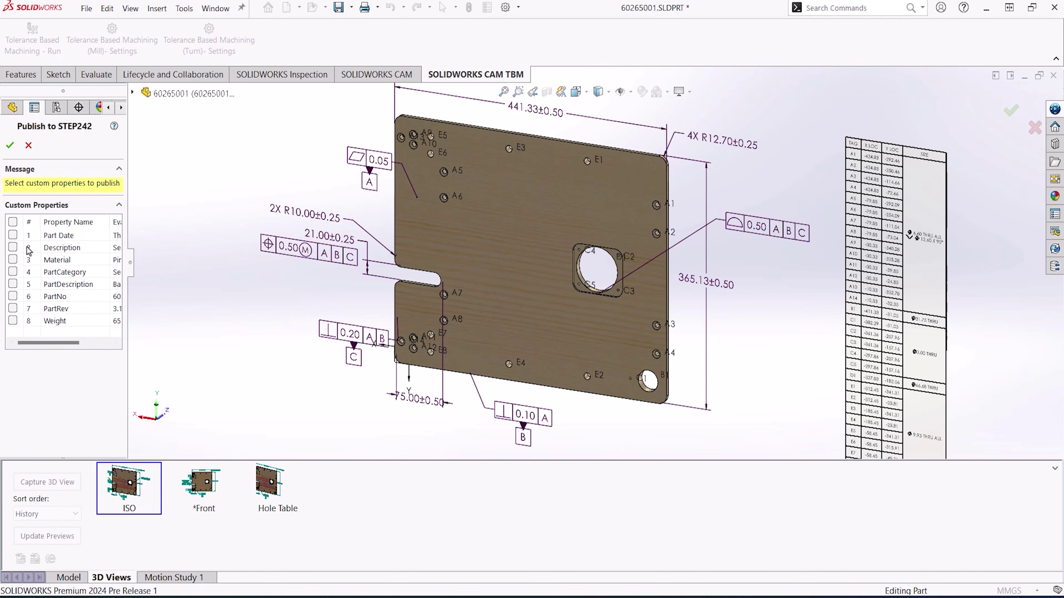
click(13, 222)
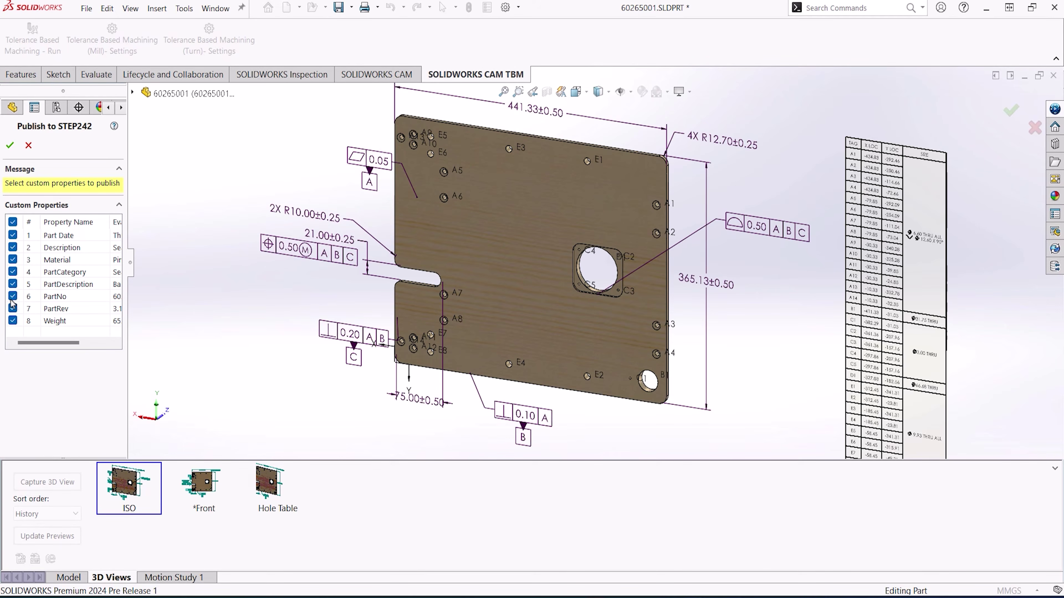
click(9, 147)
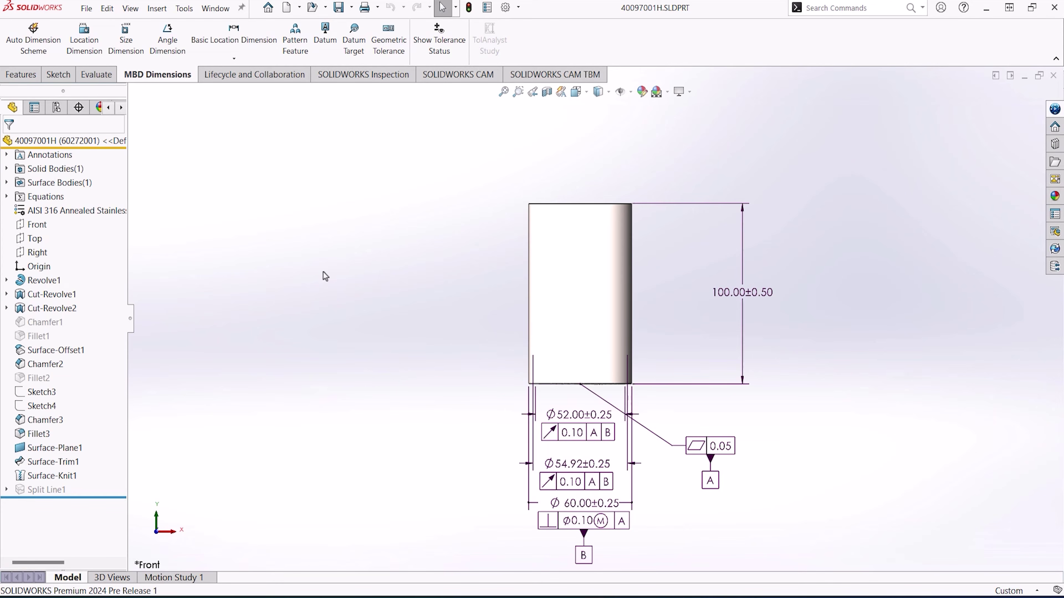
Step: Turn on dual dimension display for the 0.05 flatness tolerance attached to datum A
click(720, 446)
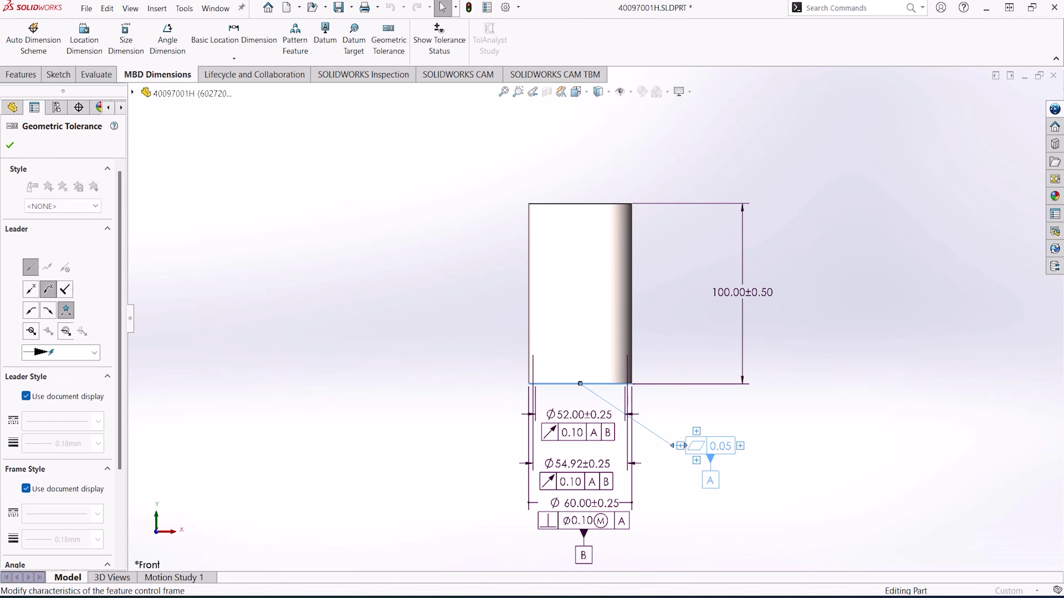
click(721, 452)
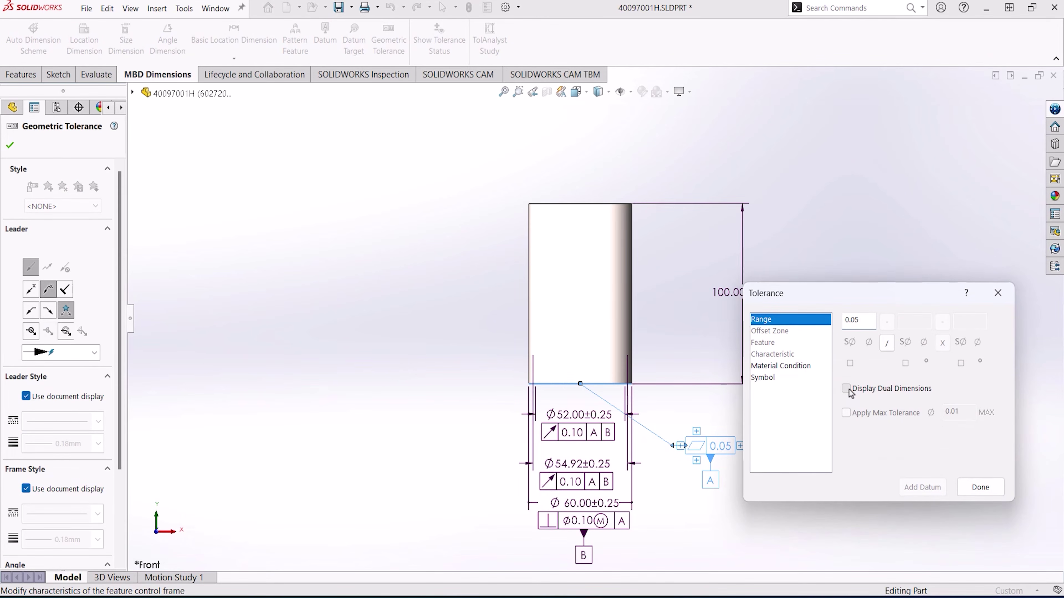
drag(873, 300, 873, 228)
click(982, 420)
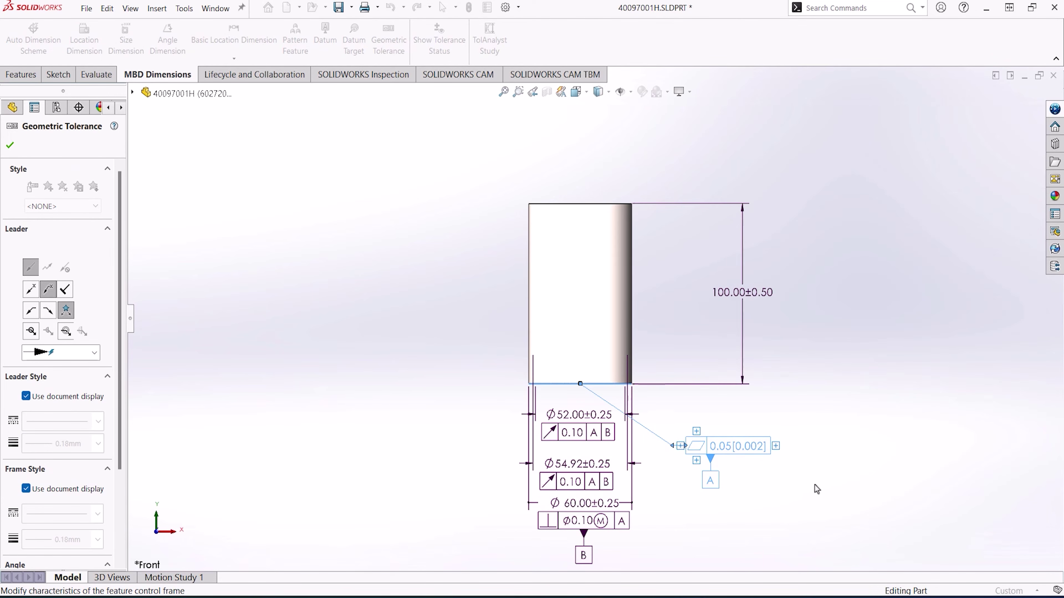
click(789, 501)
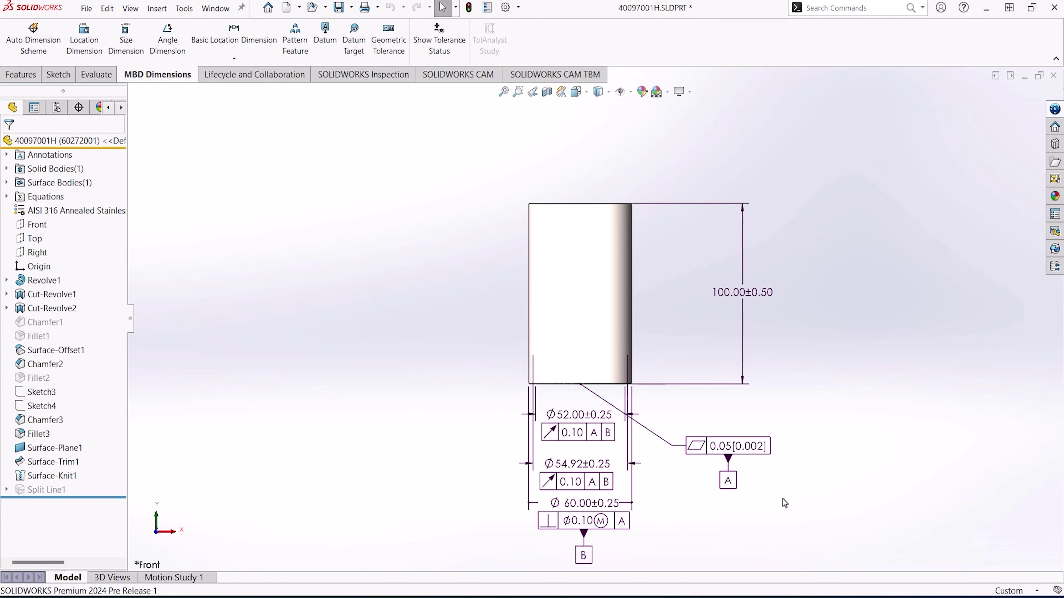
Step: Activate the Section Detail 3D view and add a cone size dimension to the upper internal conical face, placed above the part
click(112, 577)
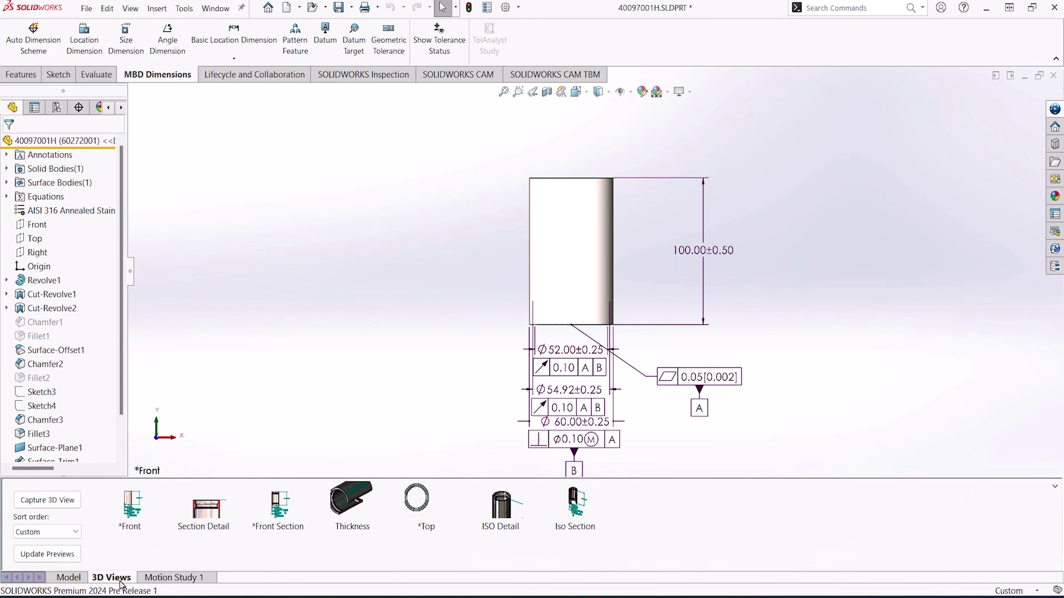
click(195, 527)
click(126, 40)
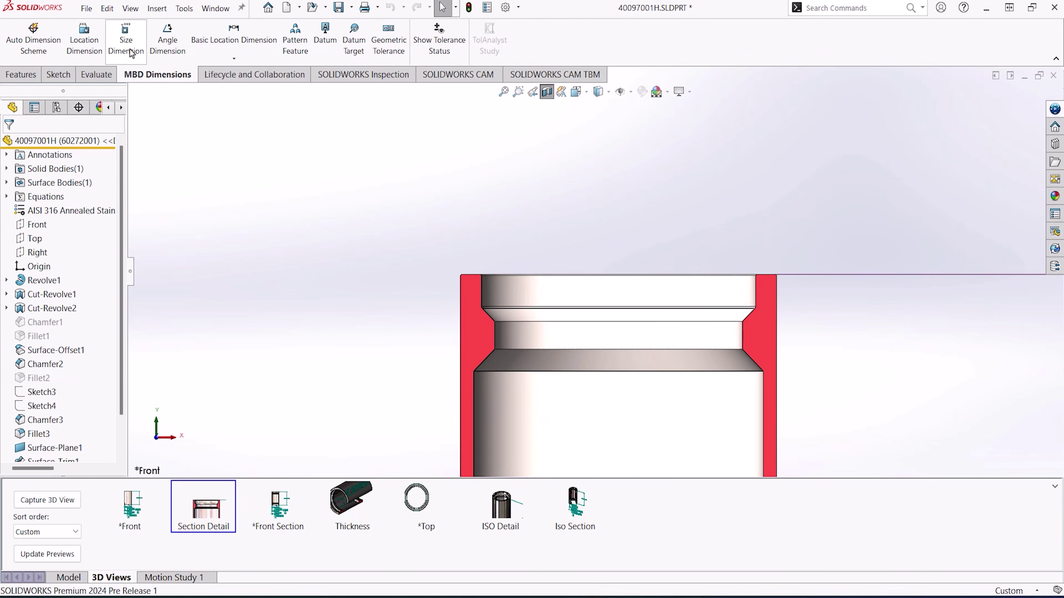
click(504, 320)
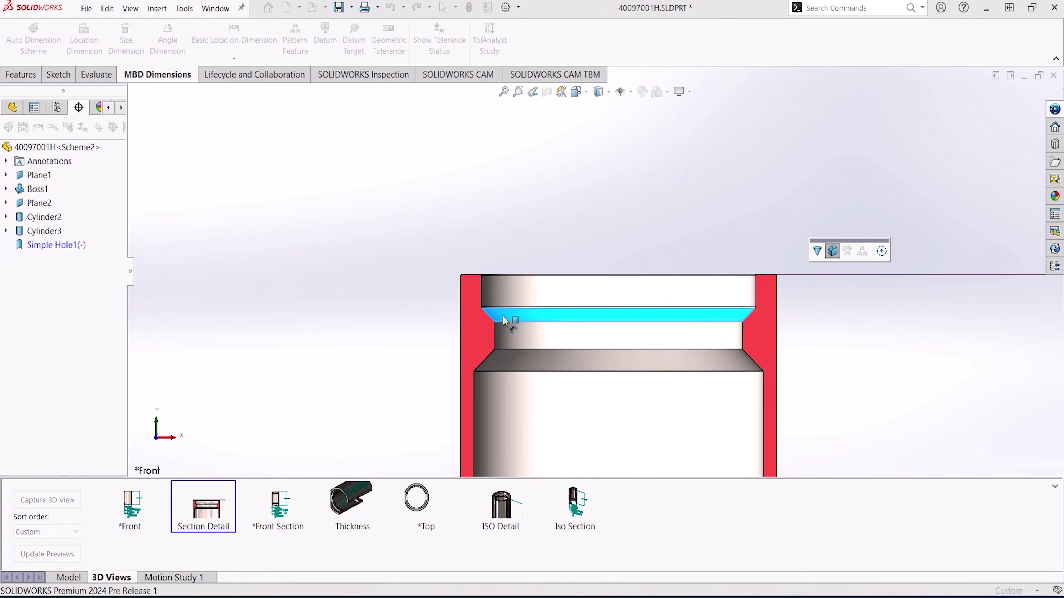
click(817, 251)
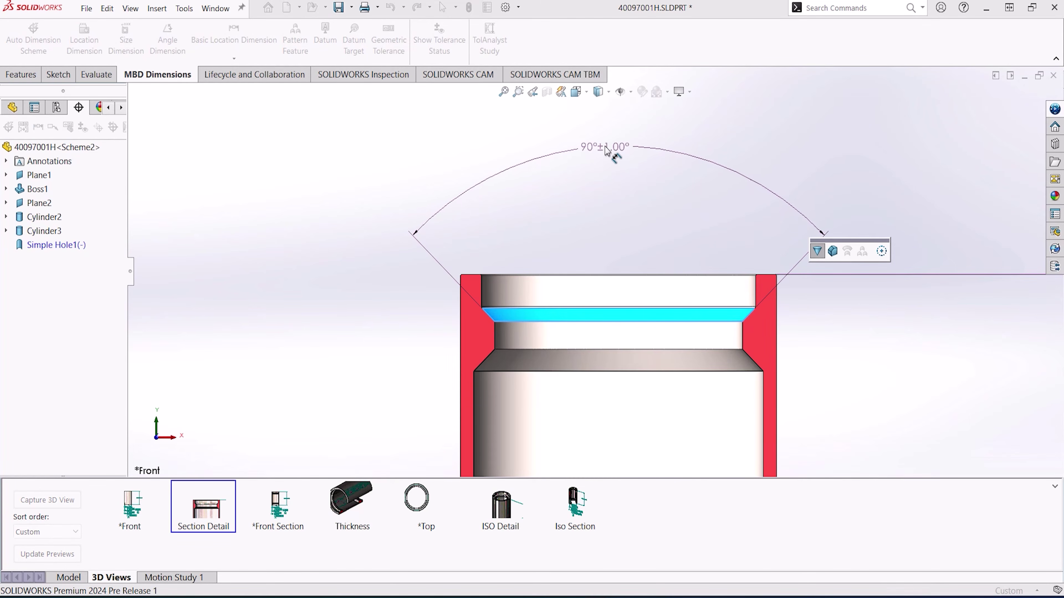
click(606, 151)
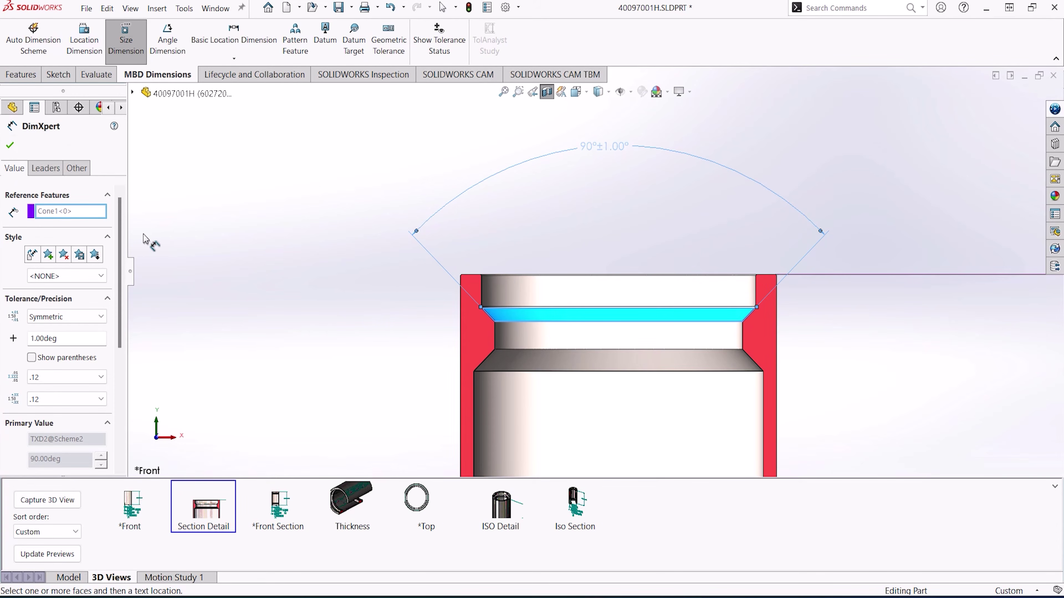
Step: Show the cone's angle dimension as a half angle and reposition it above the section
scroll(63, 319, down, 3)
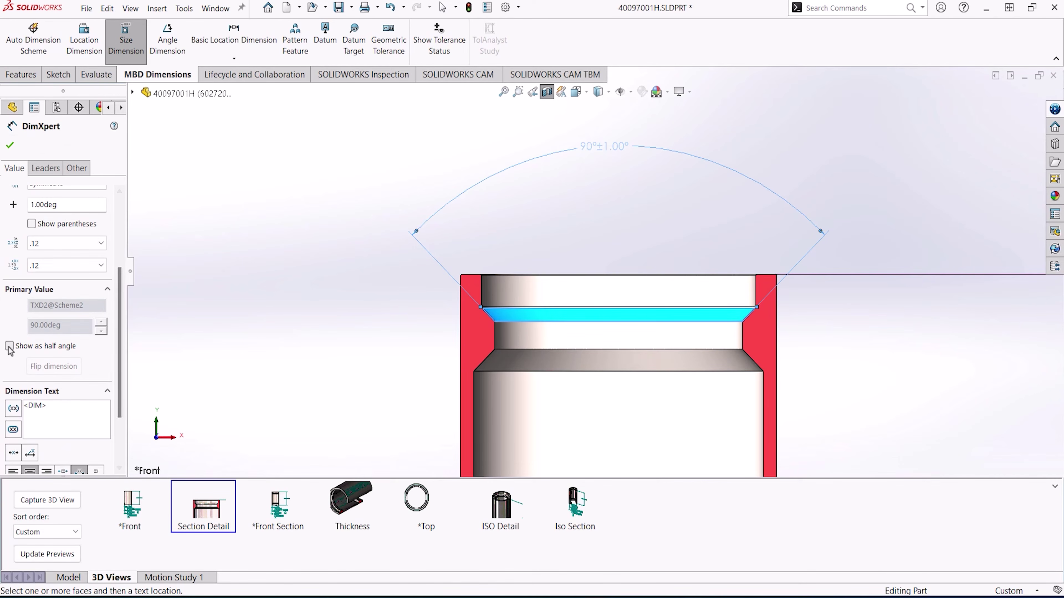
click(9, 346)
drag(498, 190, 477, 160)
click(520, 247)
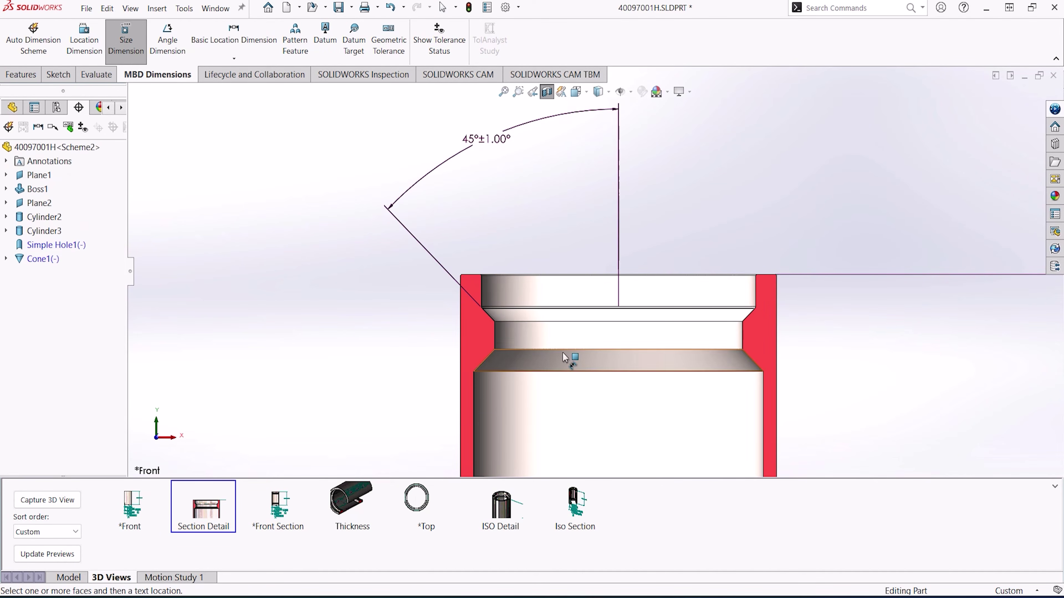
Step: In the Front Section view, auto-dimension the lower internal conical face with geometric tolerances to datums A and B, showing its angle as a half angle
double_click(287, 514)
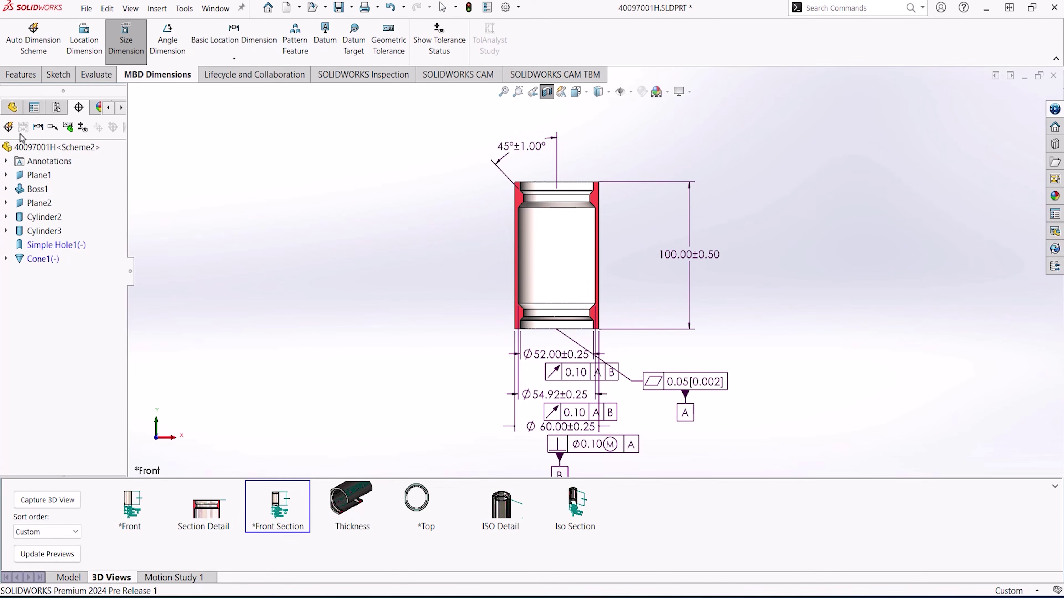
click(9, 127)
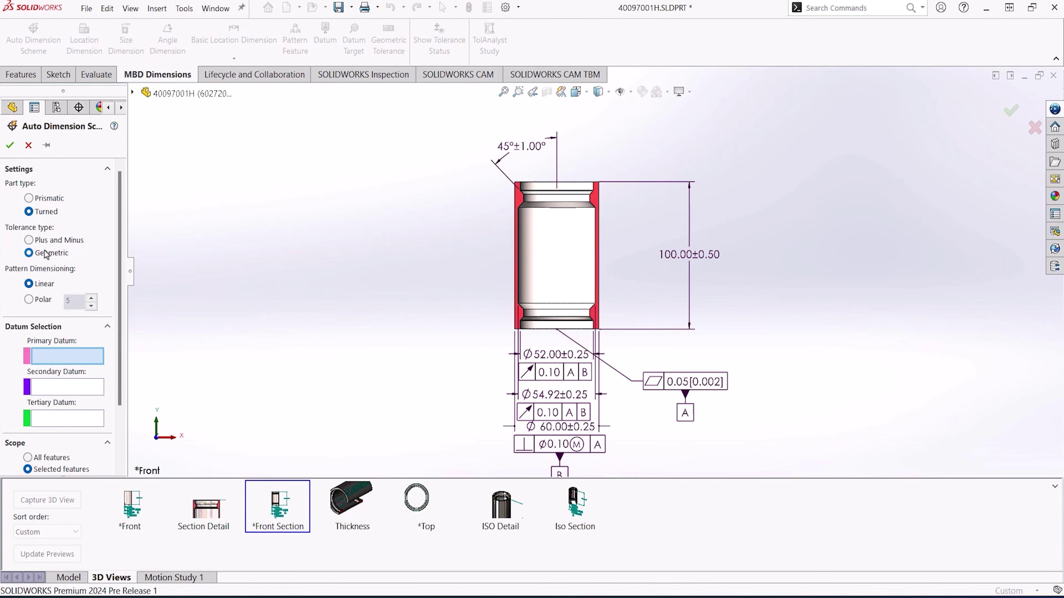
click(685, 413)
click(559, 473)
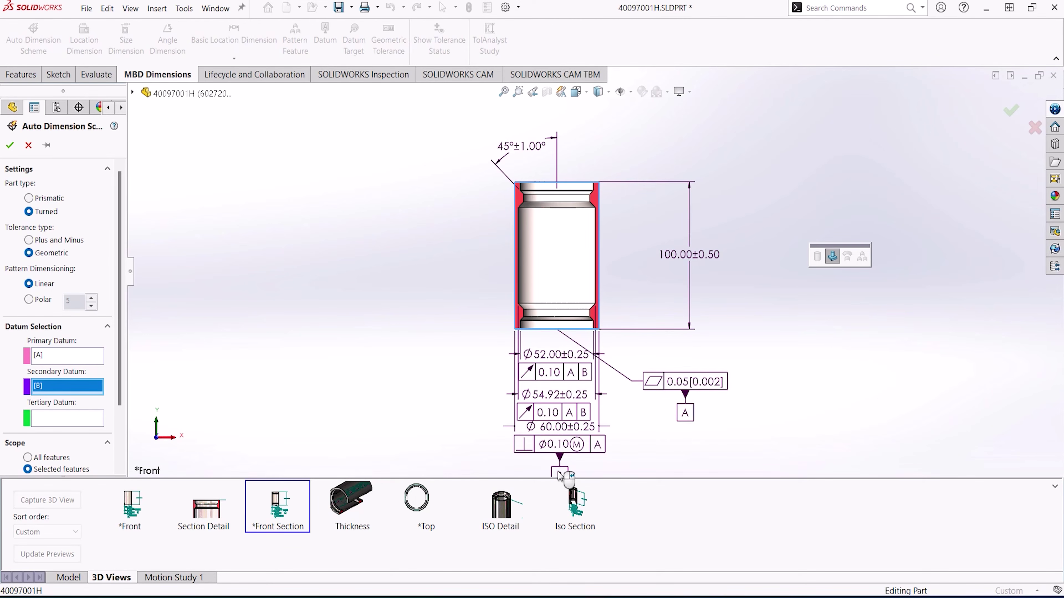
drag(121, 359, 98, 428)
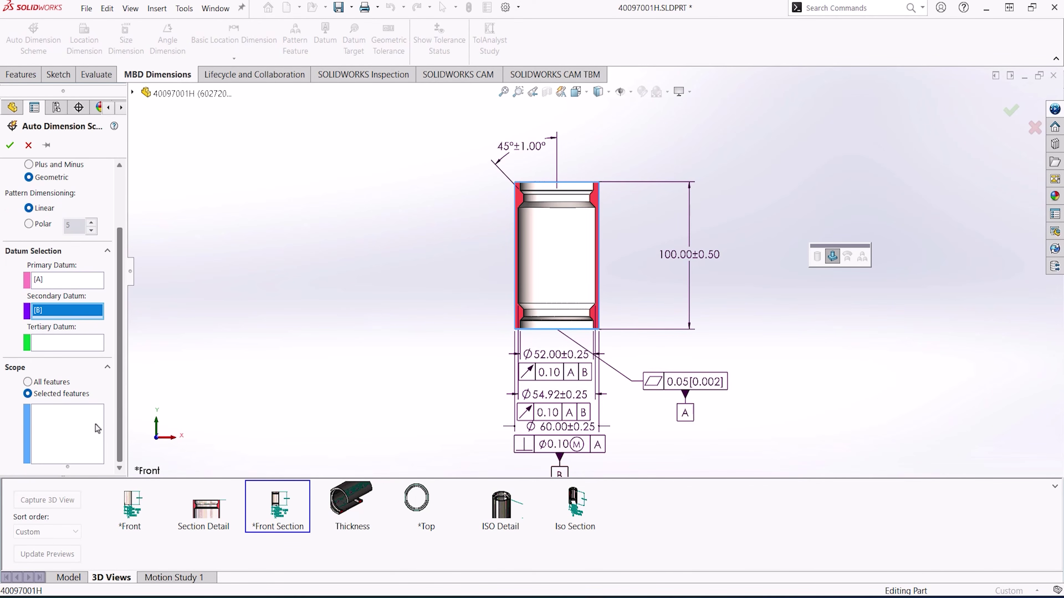
click(74, 432)
click(540, 309)
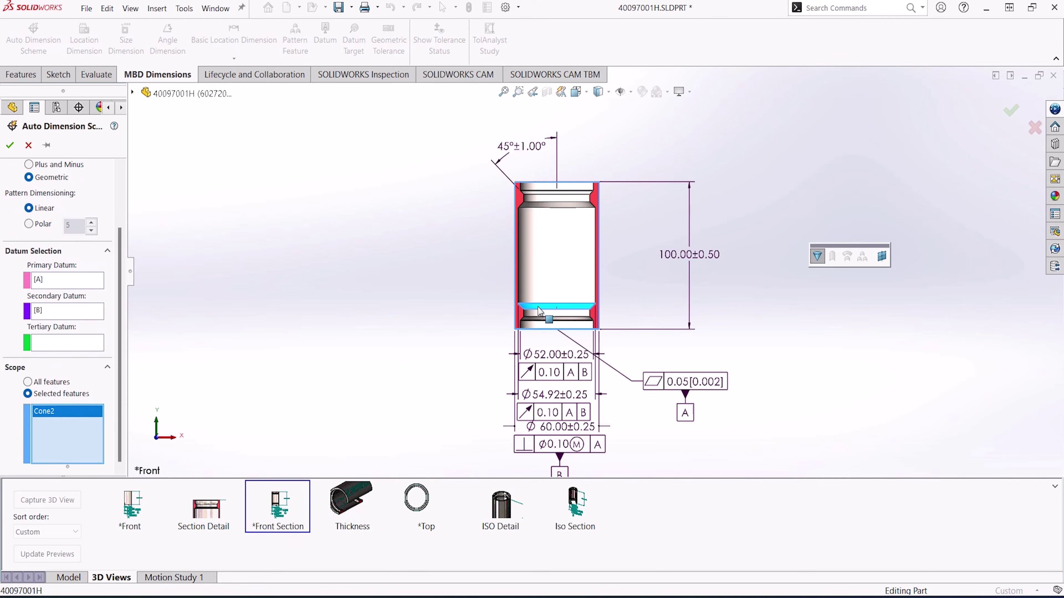
click(10, 145)
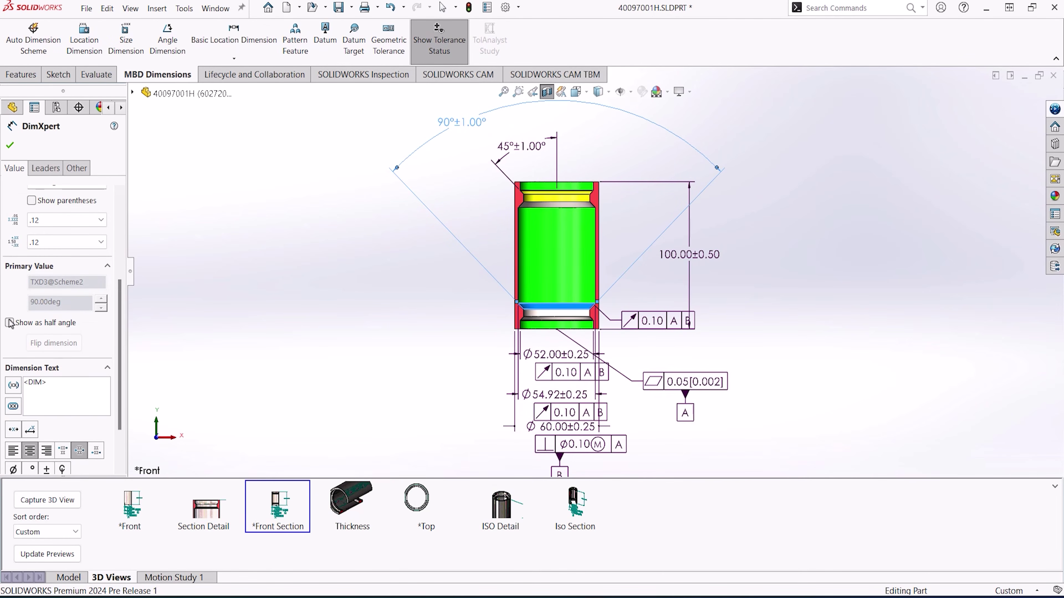
click(9, 322)
click(322, 291)
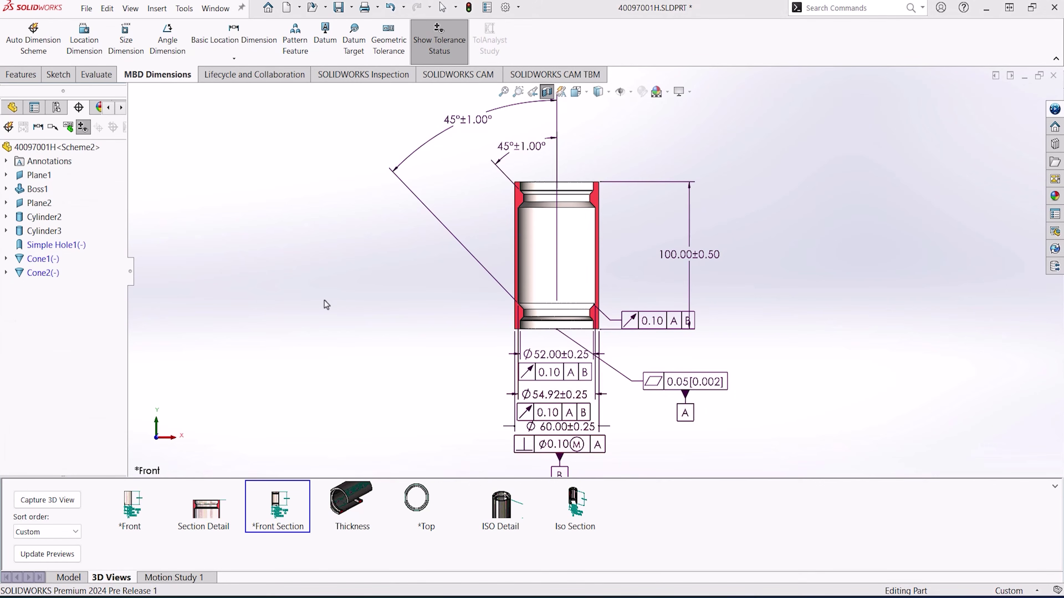
Step: In the Thickness view, add a basic location dimension between the outer cylinder and the inner ridge face, placed below the cut wall
click(349, 498)
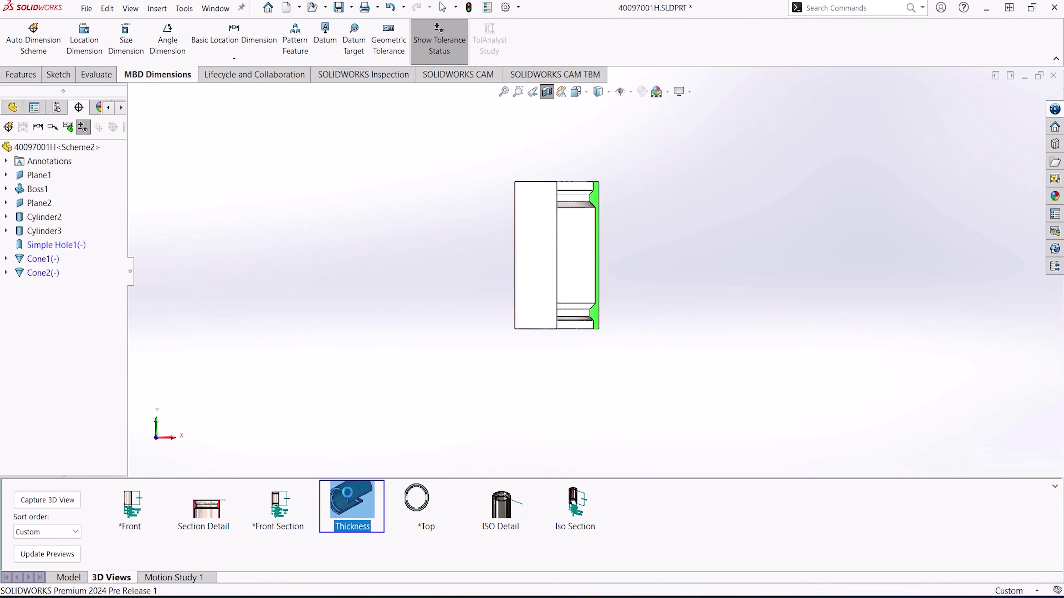
click(234, 38)
click(576, 237)
click(452, 379)
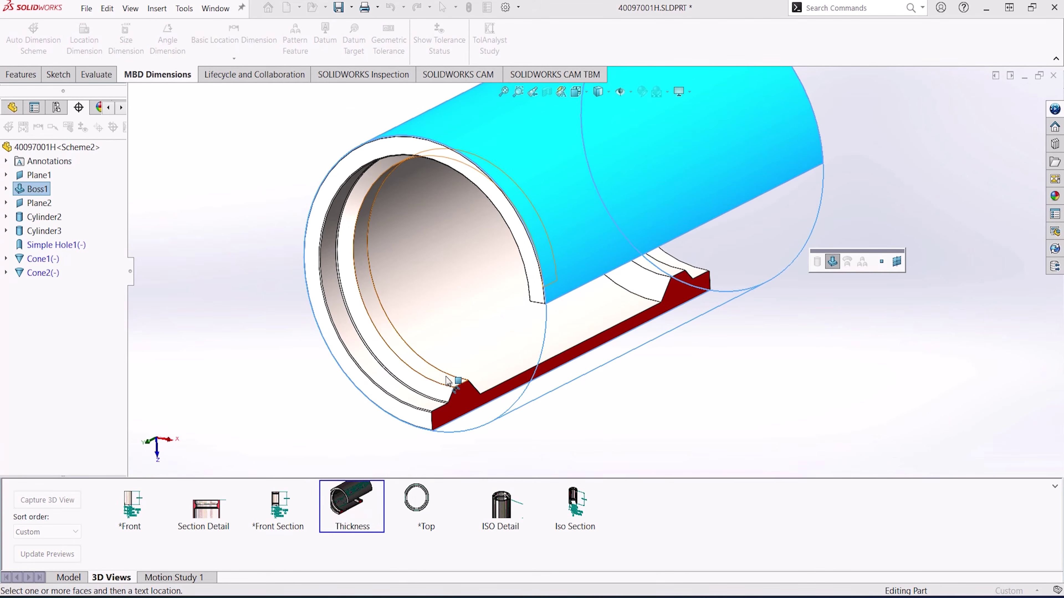
click(576, 417)
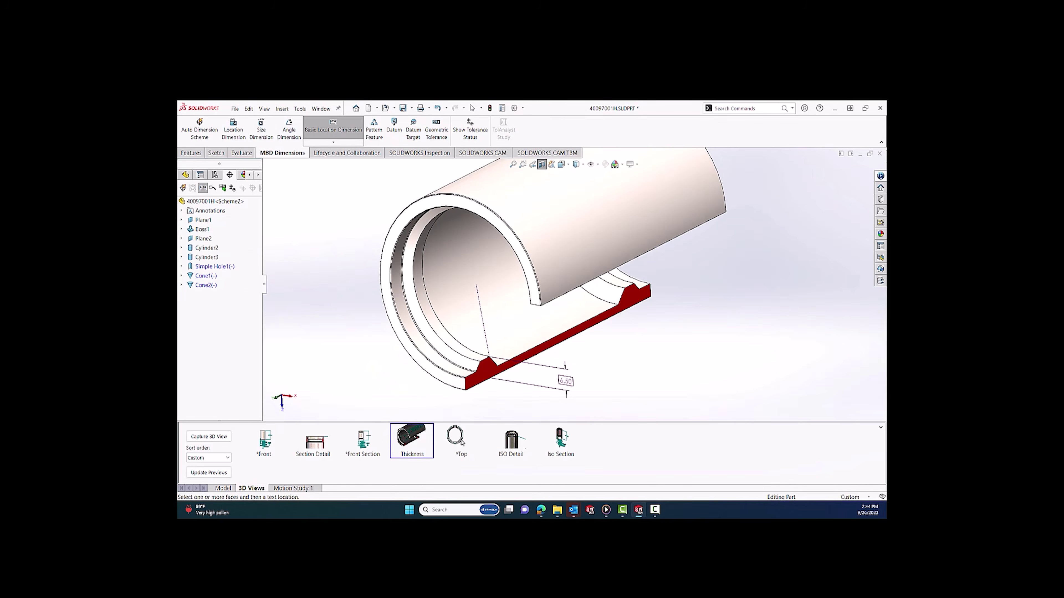
Step: Activate the Iso Section view and unsuppress the Split Line1 feature
click(456, 440)
click(560, 439)
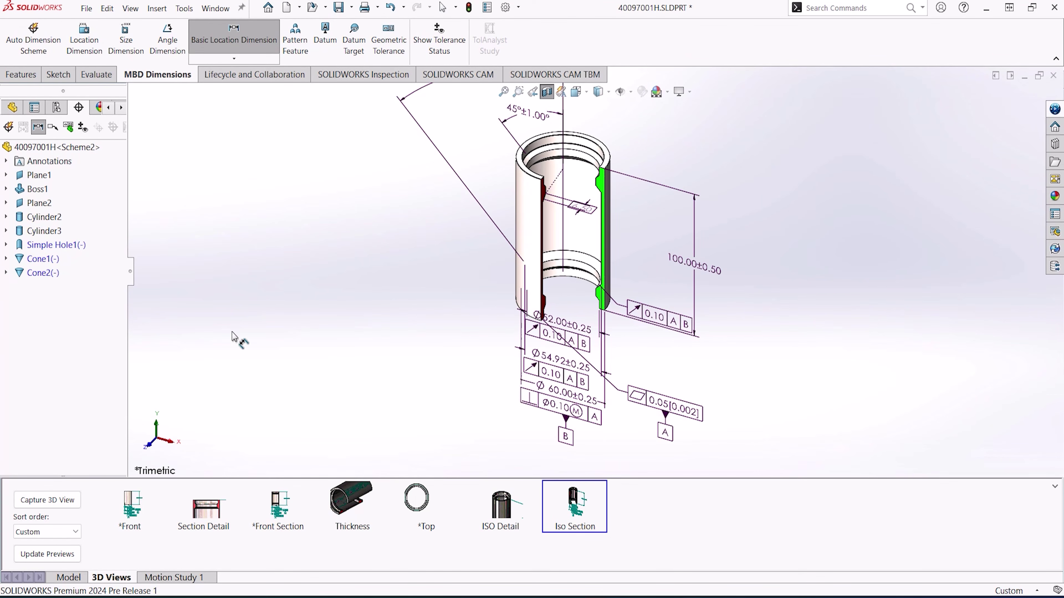
click(12, 107)
scroll(103, 390, down, 1)
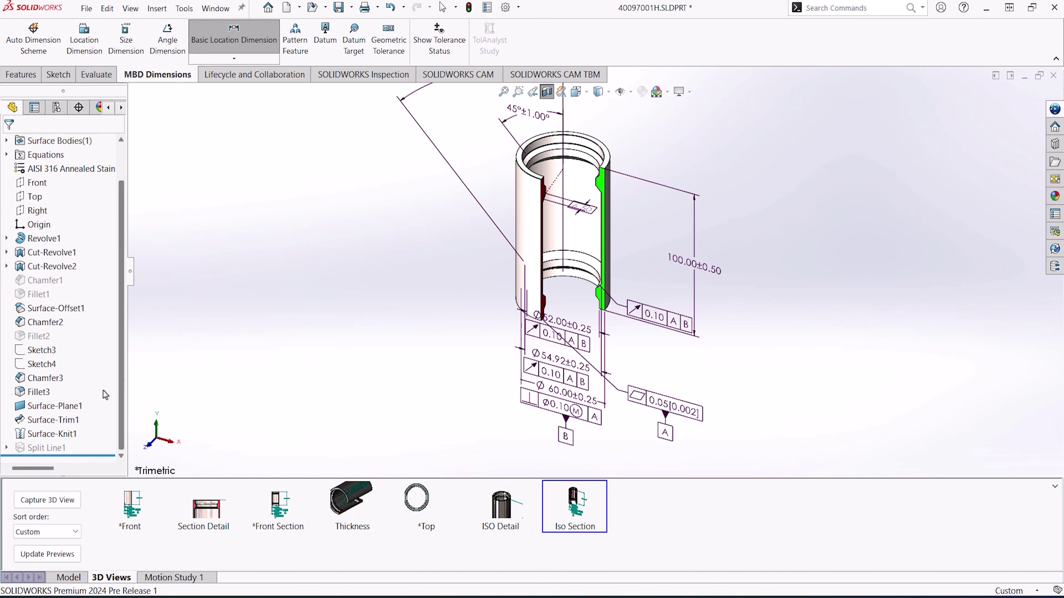
click(53, 448)
click(99, 413)
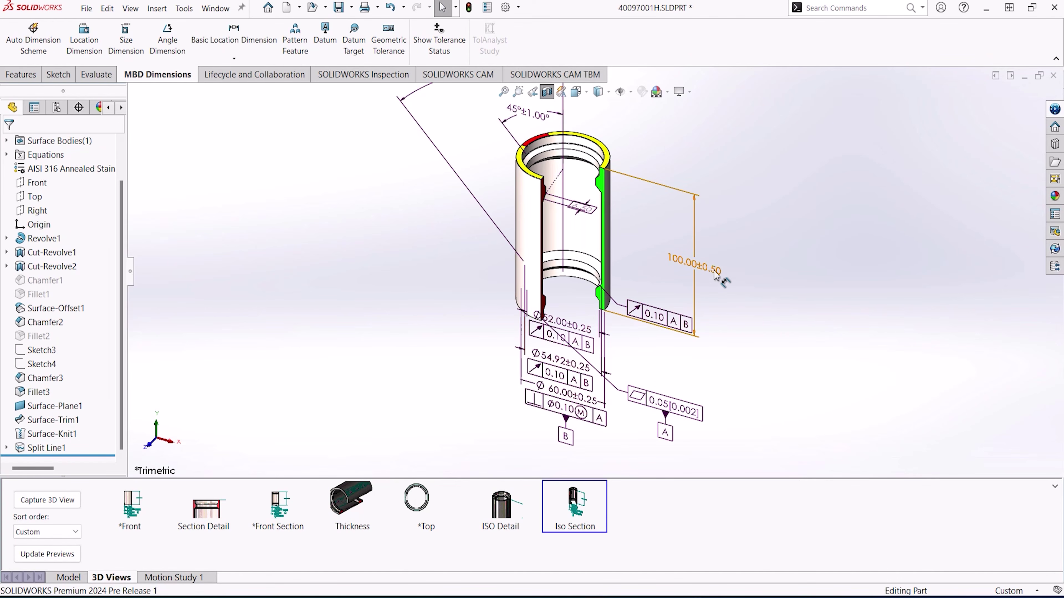
Step: Edit the failed Plane2 DimXpert feature and redefine it with the part's yellow top ring face
click(78, 108)
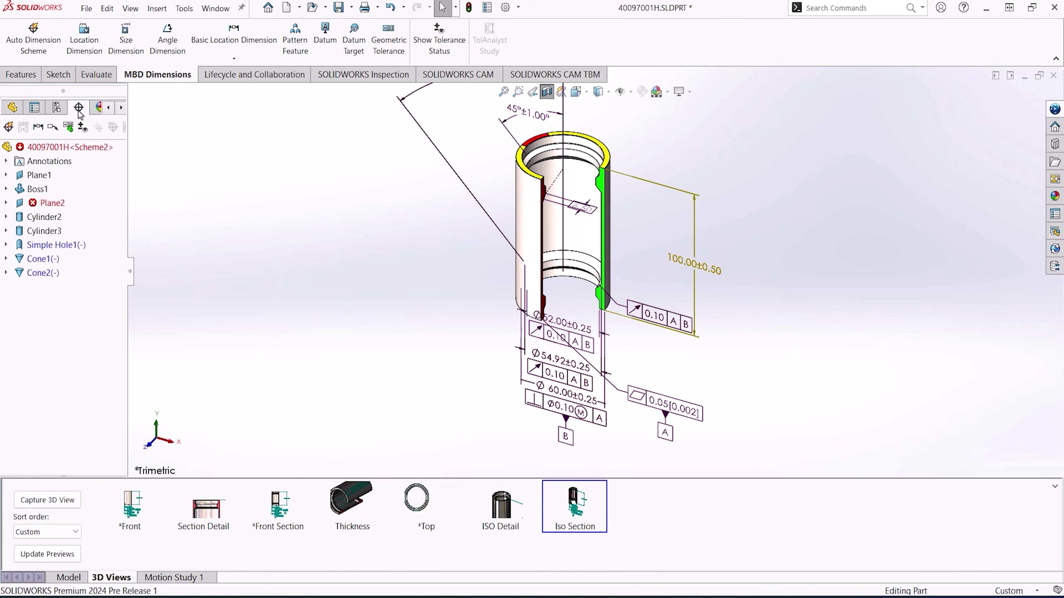
click(6, 203)
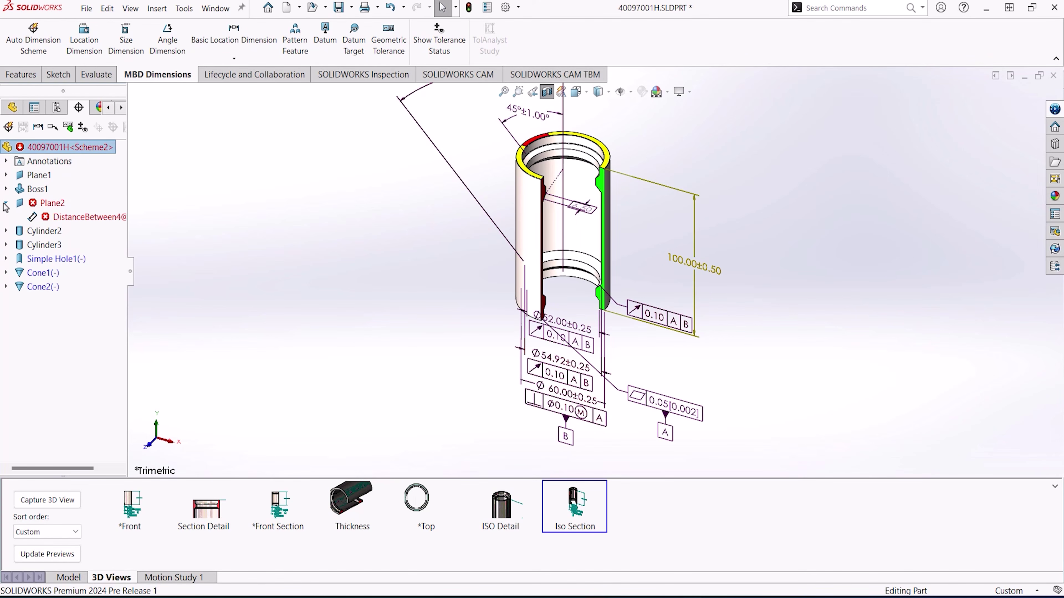
right_click(42, 203)
click(67, 255)
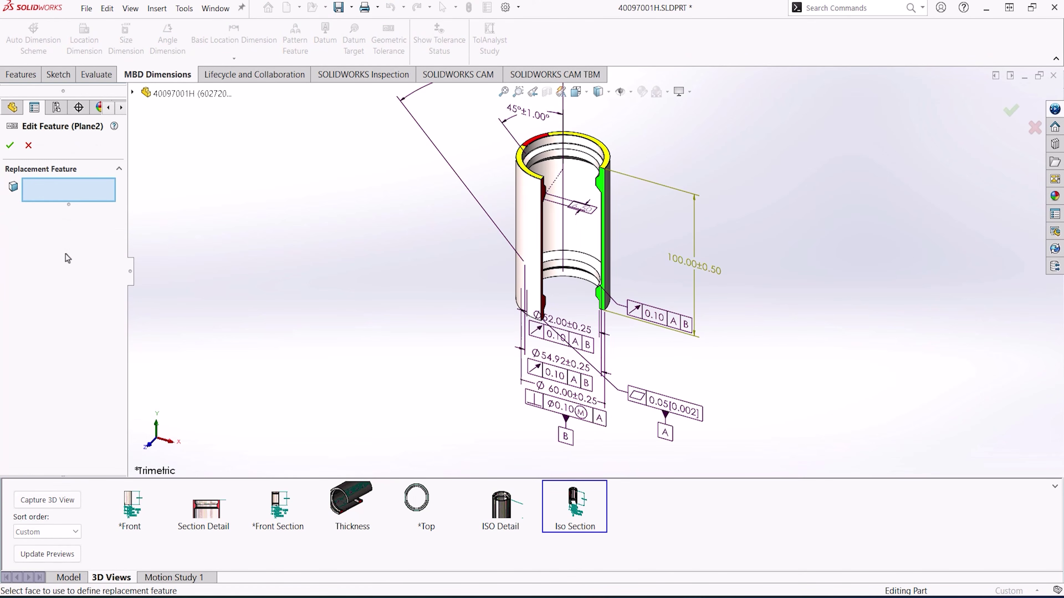
click(607, 165)
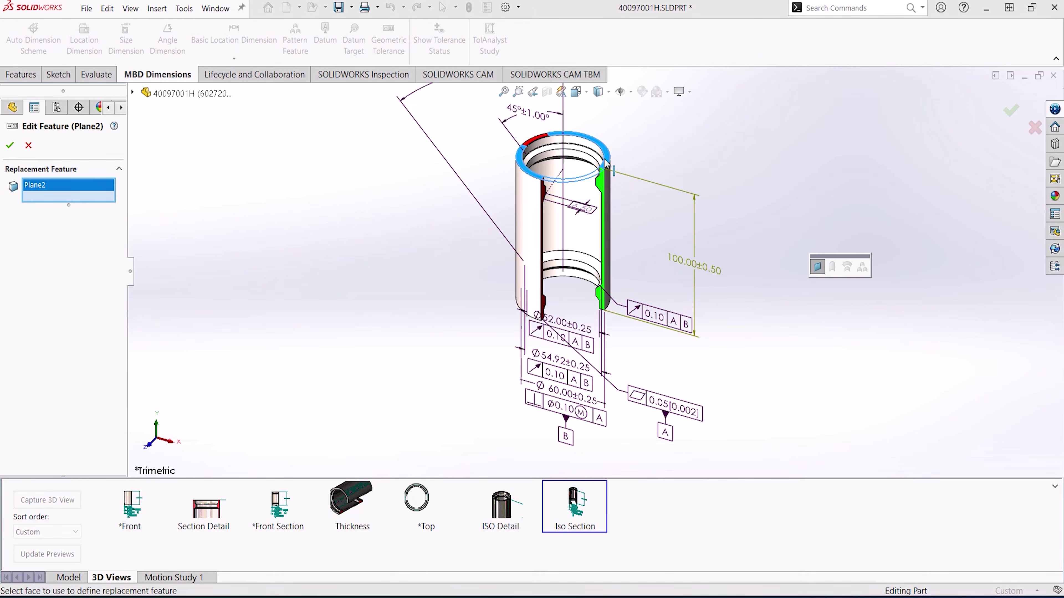
key(Return)
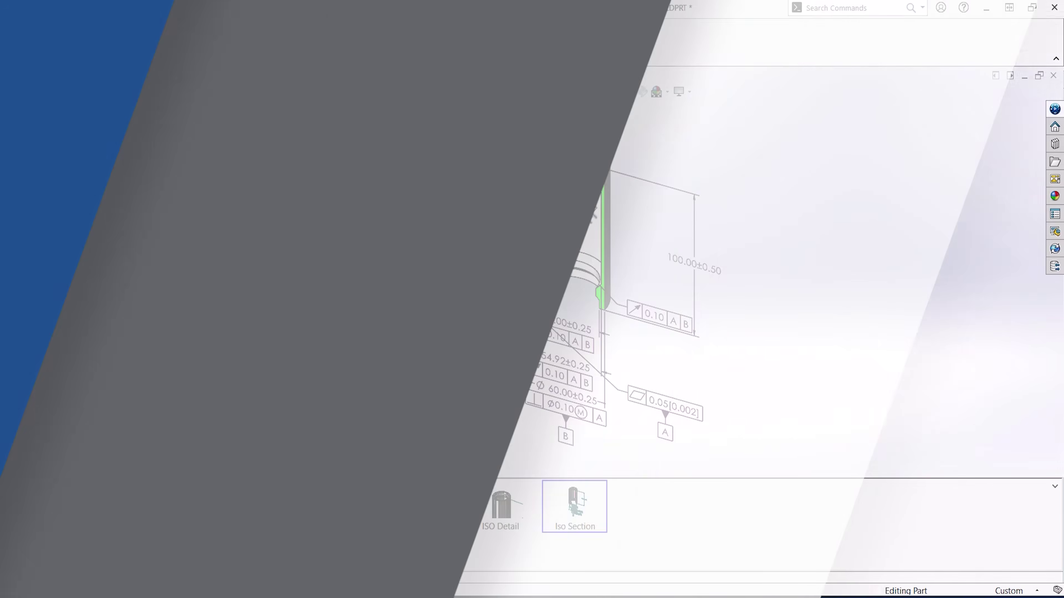